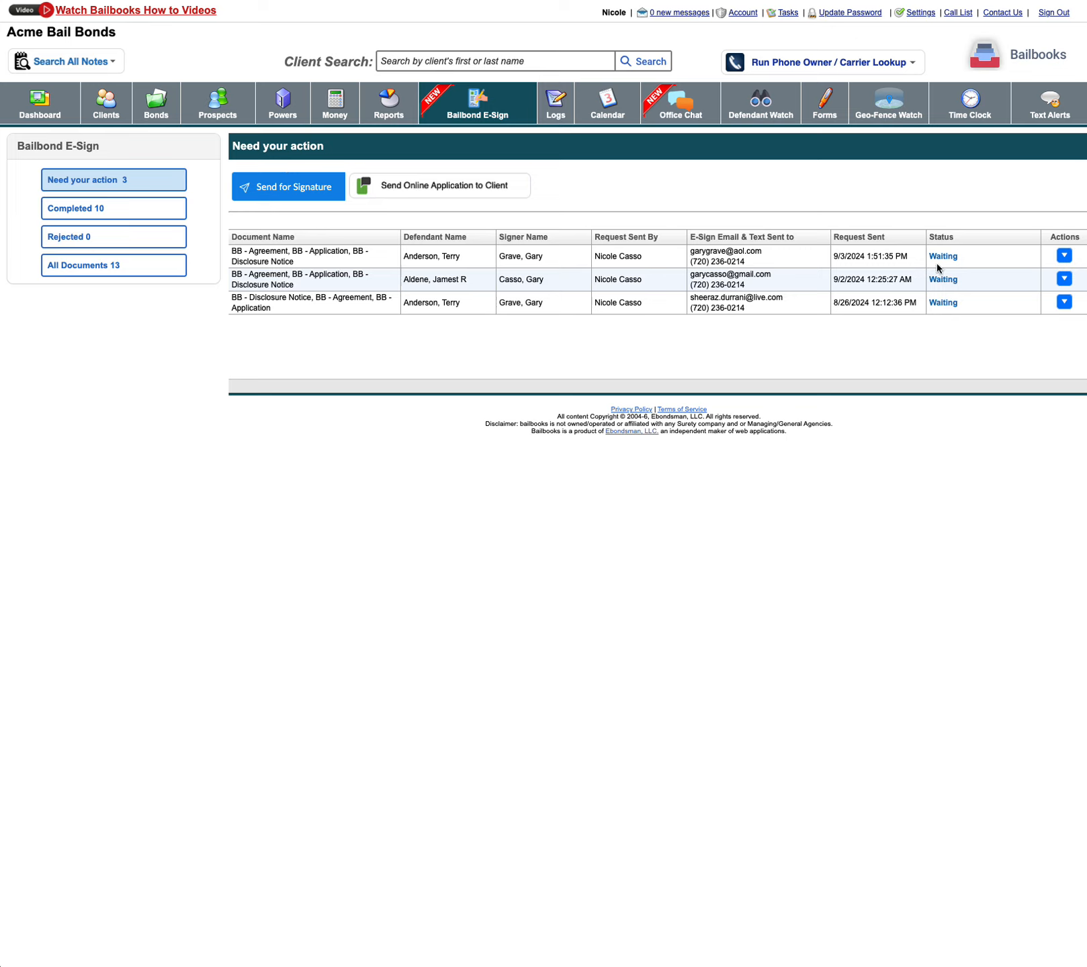
# - Review the completed e-sign documents and the actions available for the most recent one
pyautogui.click(85, 210)
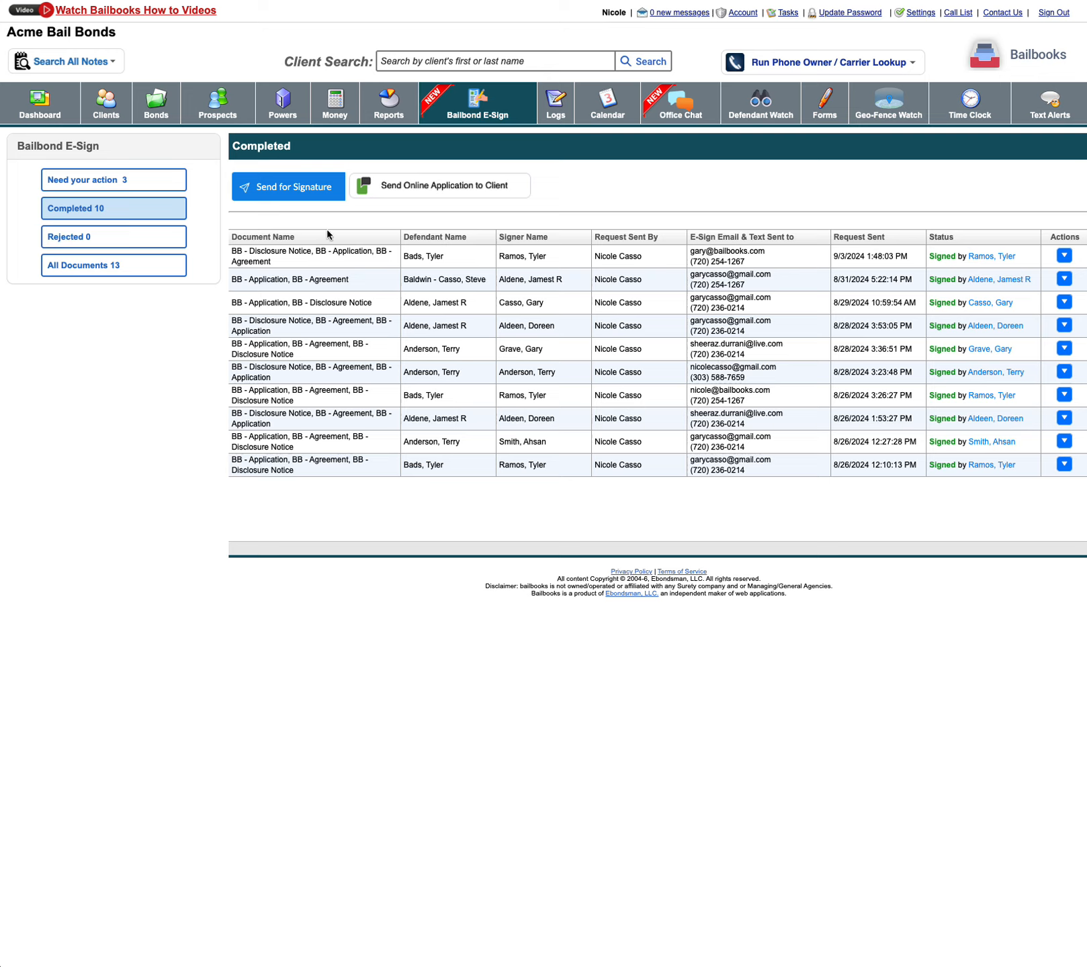
pyautogui.click(1065, 257)
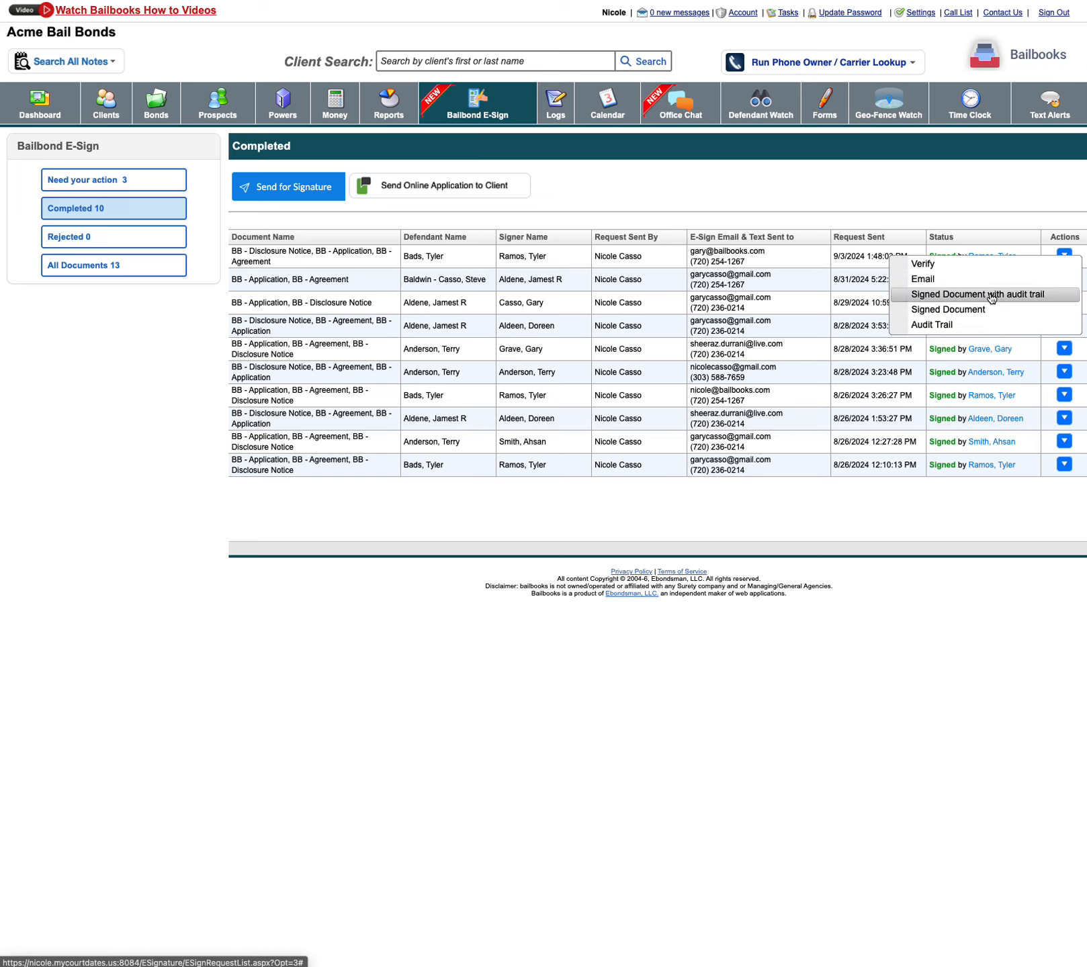
pyautogui.click(989, 214)
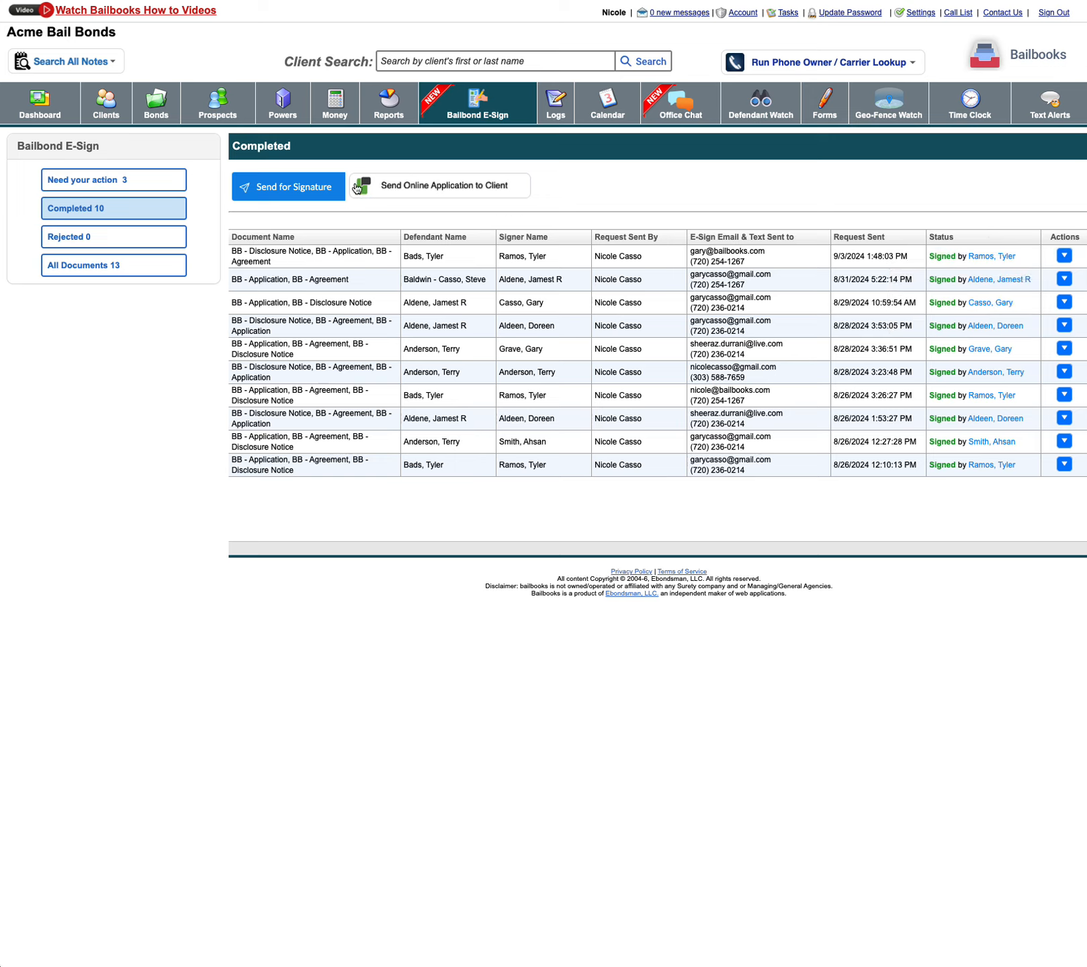
# - Start a new signature request and select the defendant who is third in the client list
pyautogui.click(298, 186)
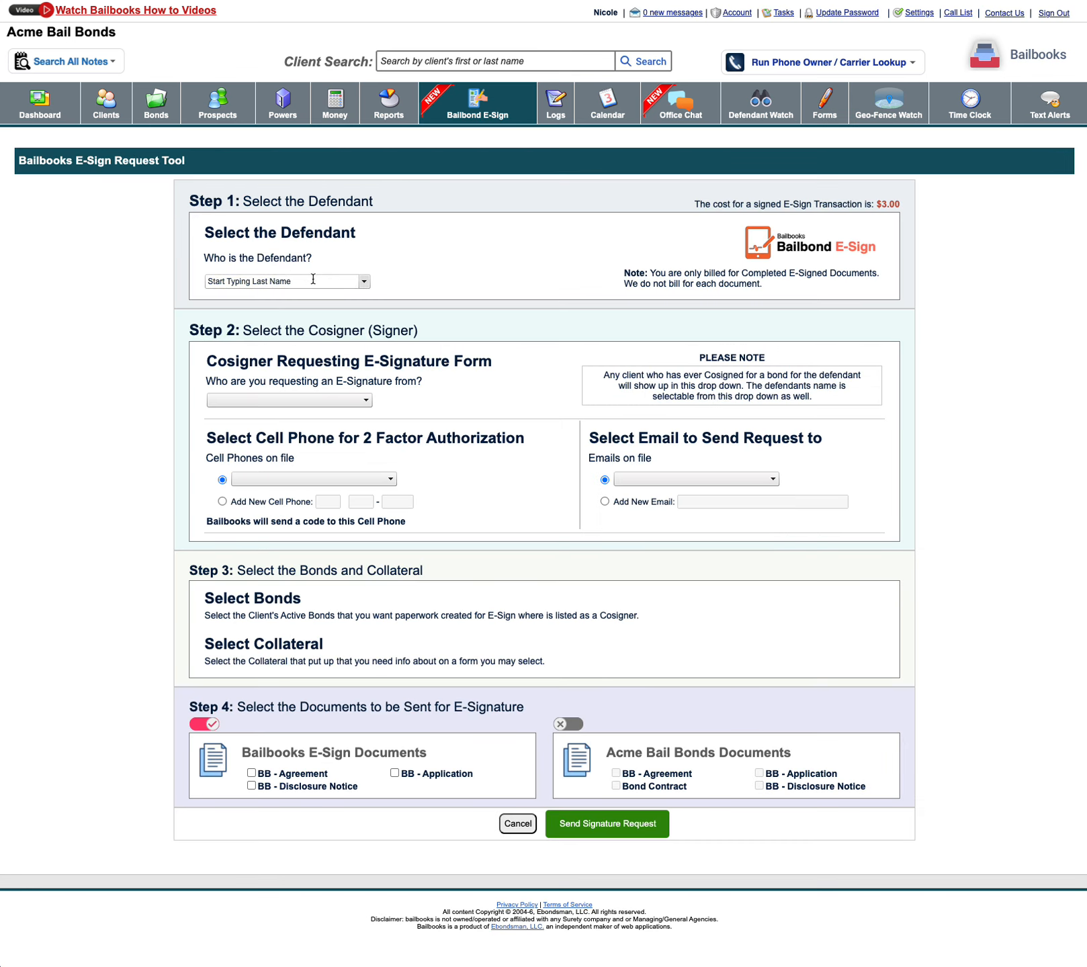
pyautogui.click(345, 281)
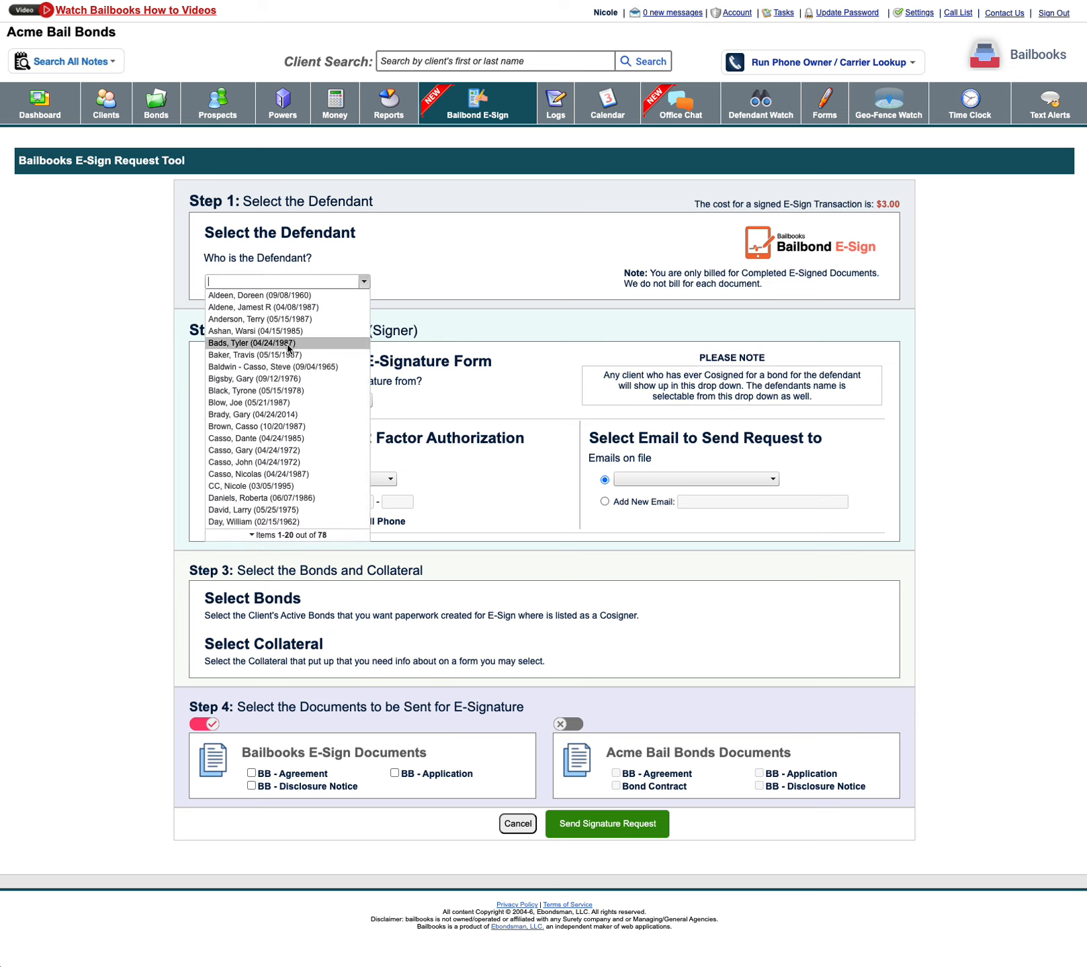
pyautogui.click(272, 438)
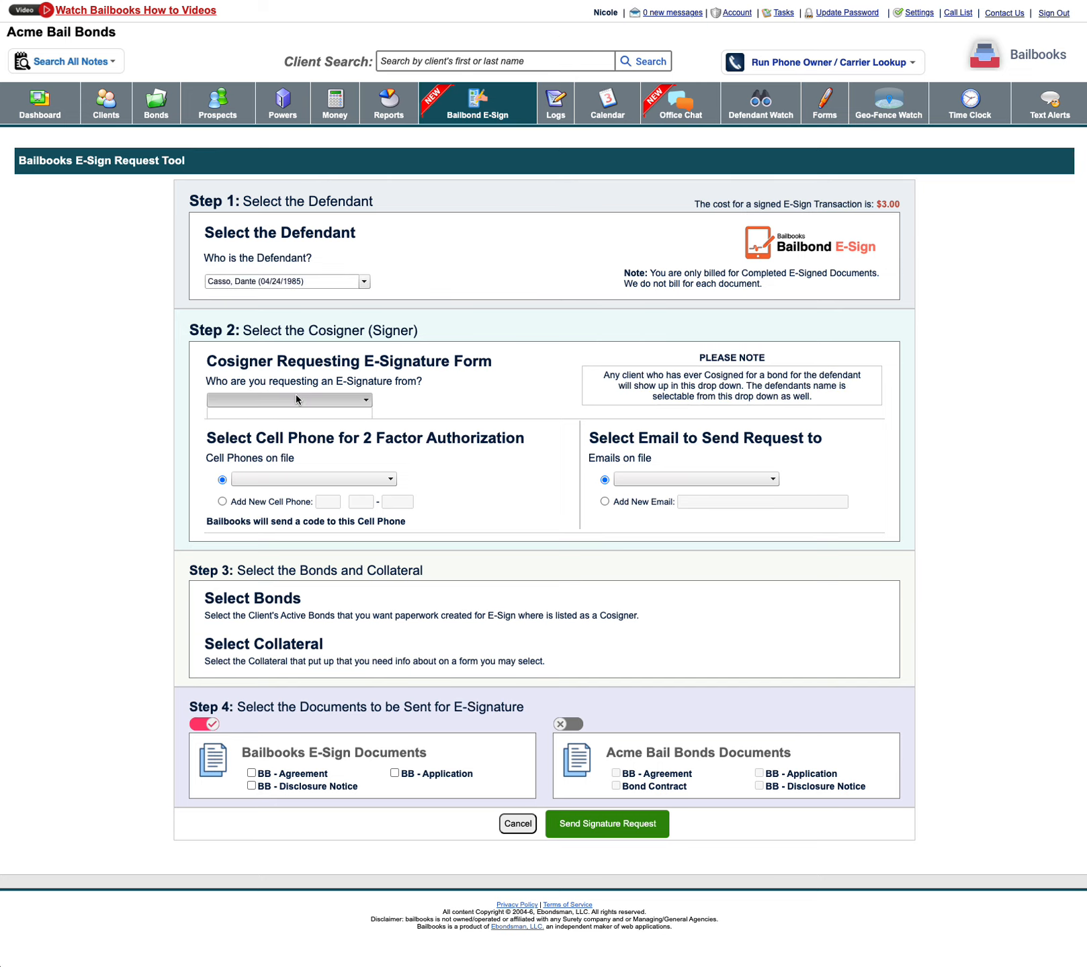
pyautogui.click(327, 281)
pyautogui.click(327, 280)
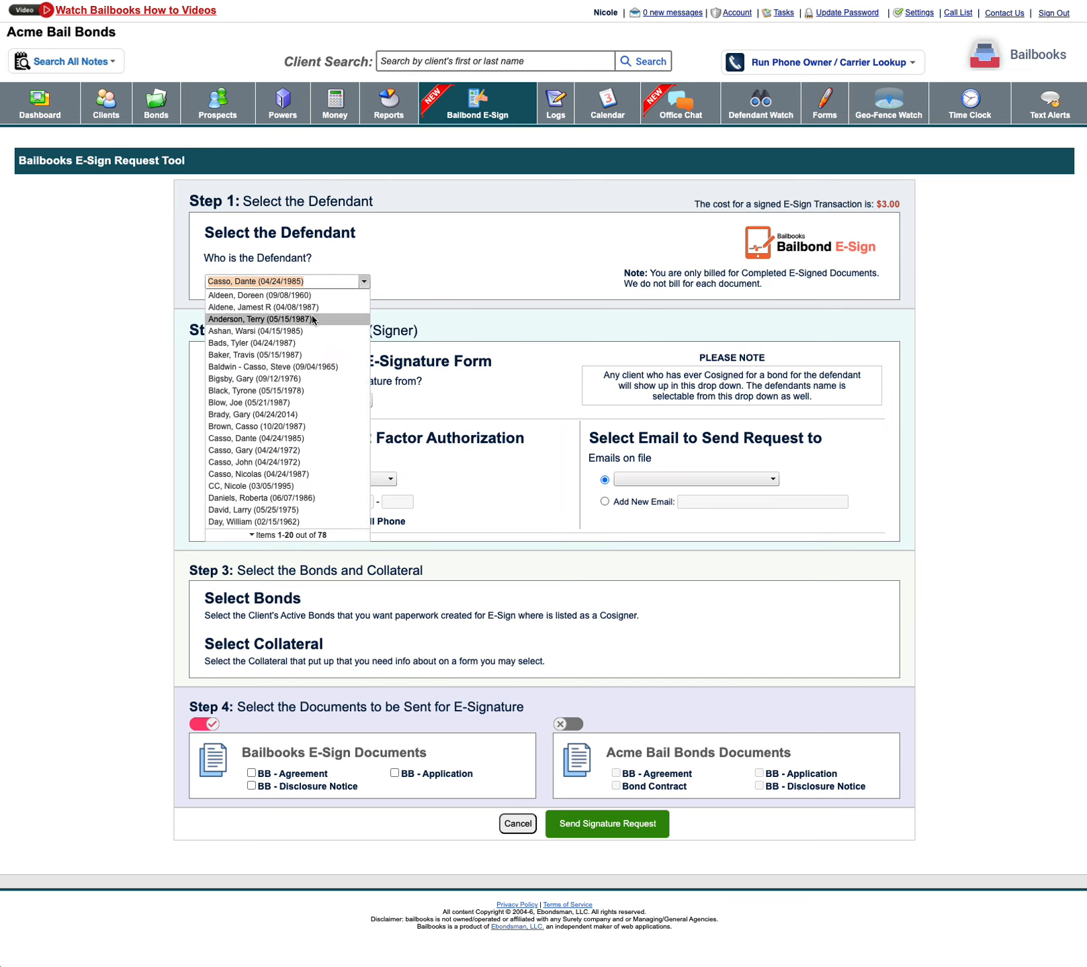
pyautogui.click(313, 320)
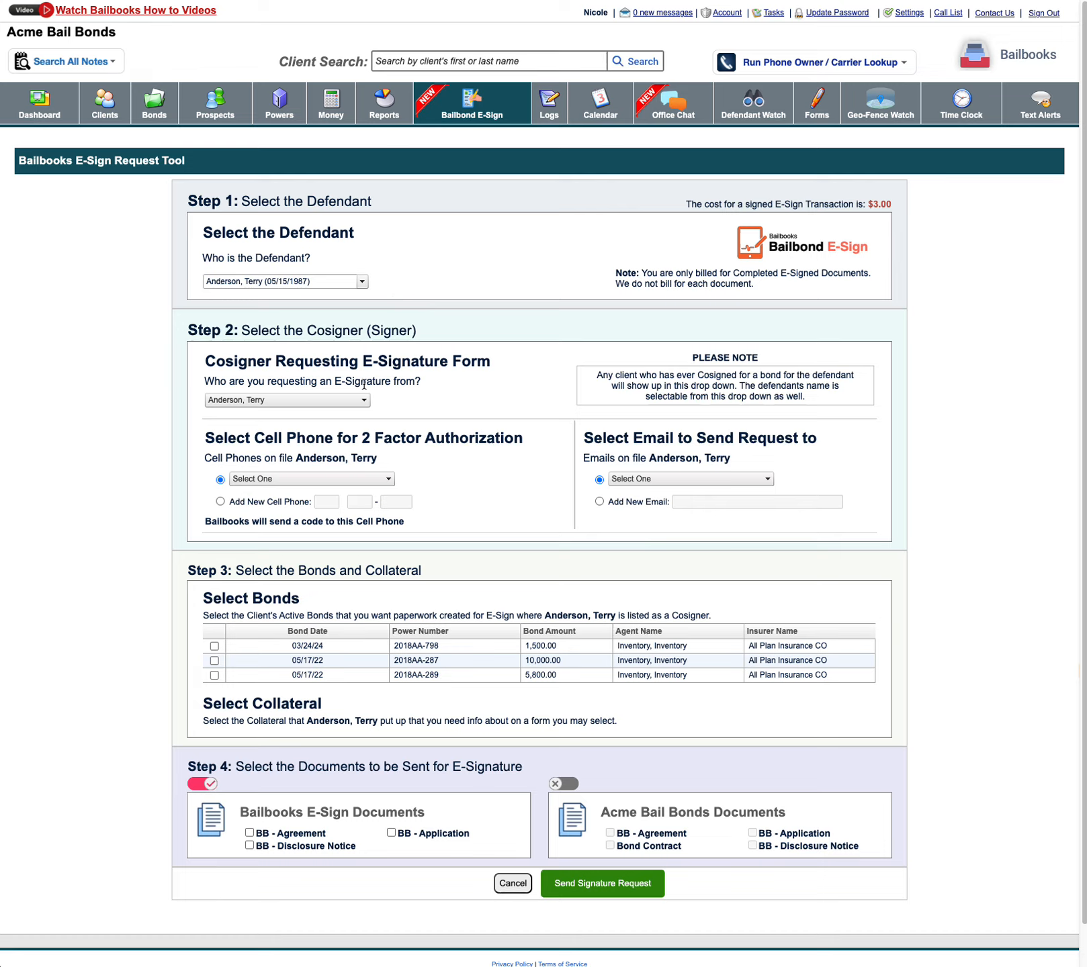
# - Choose the third listed cosigner as the signer and enter a new cell phone number for two-factor authorization
pyautogui.click(362, 400)
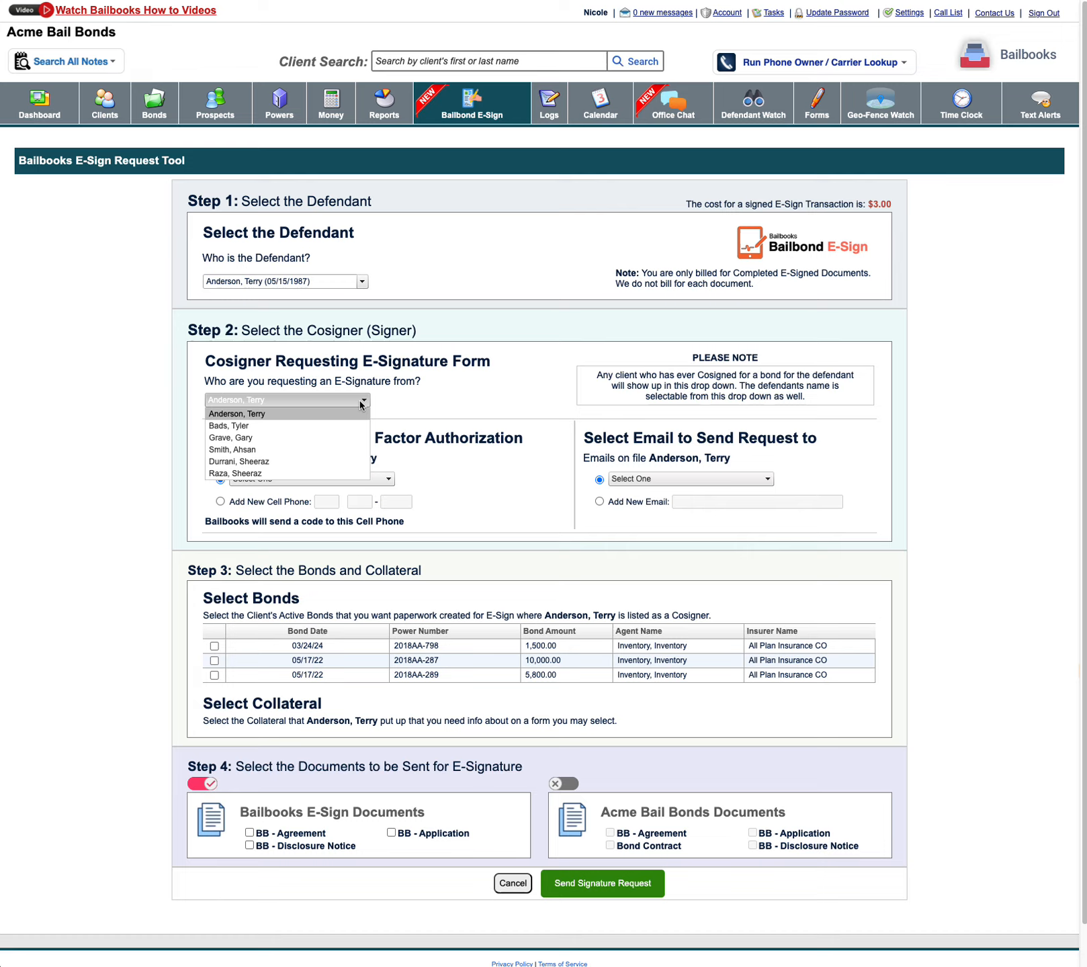
pyautogui.click(331, 437)
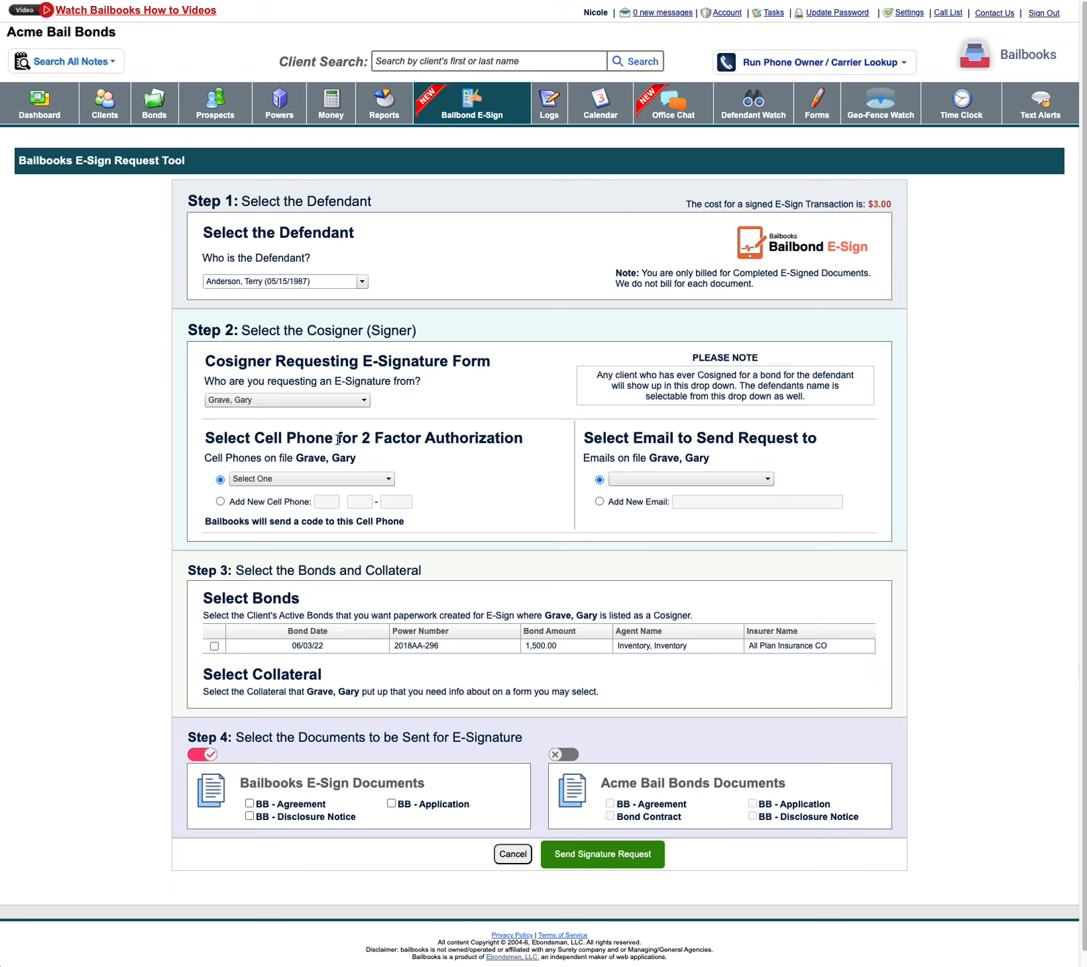
pyautogui.click(367, 479)
pyautogui.click(356, 430)
pyautogui.click(242, 480)
pyautogui.click(221, 501)
pyautogui.click(220, 501)
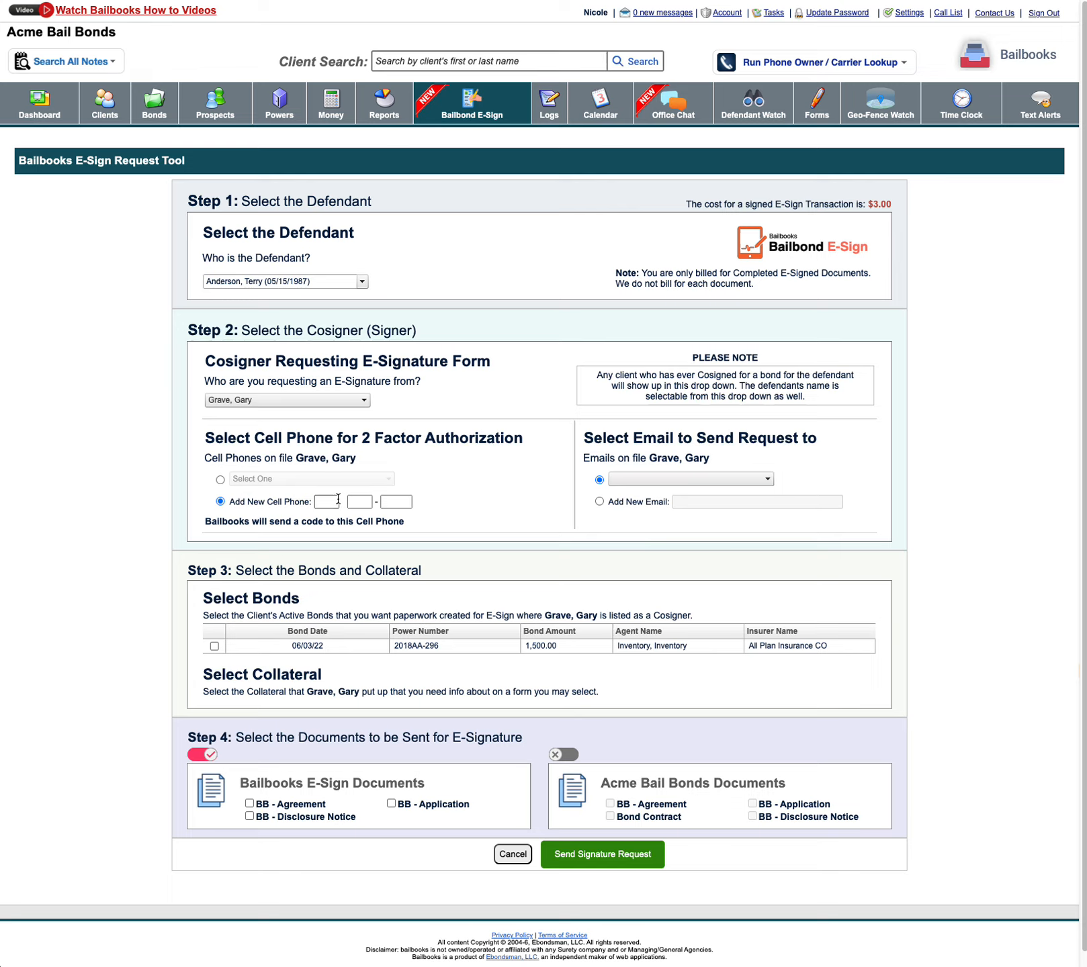
pyautogui.click(333, 500)
# - Add a new email address for the cosigner to receive the signature request
pyautogui.click(693, 477)
pyautogui.click(693, 478)
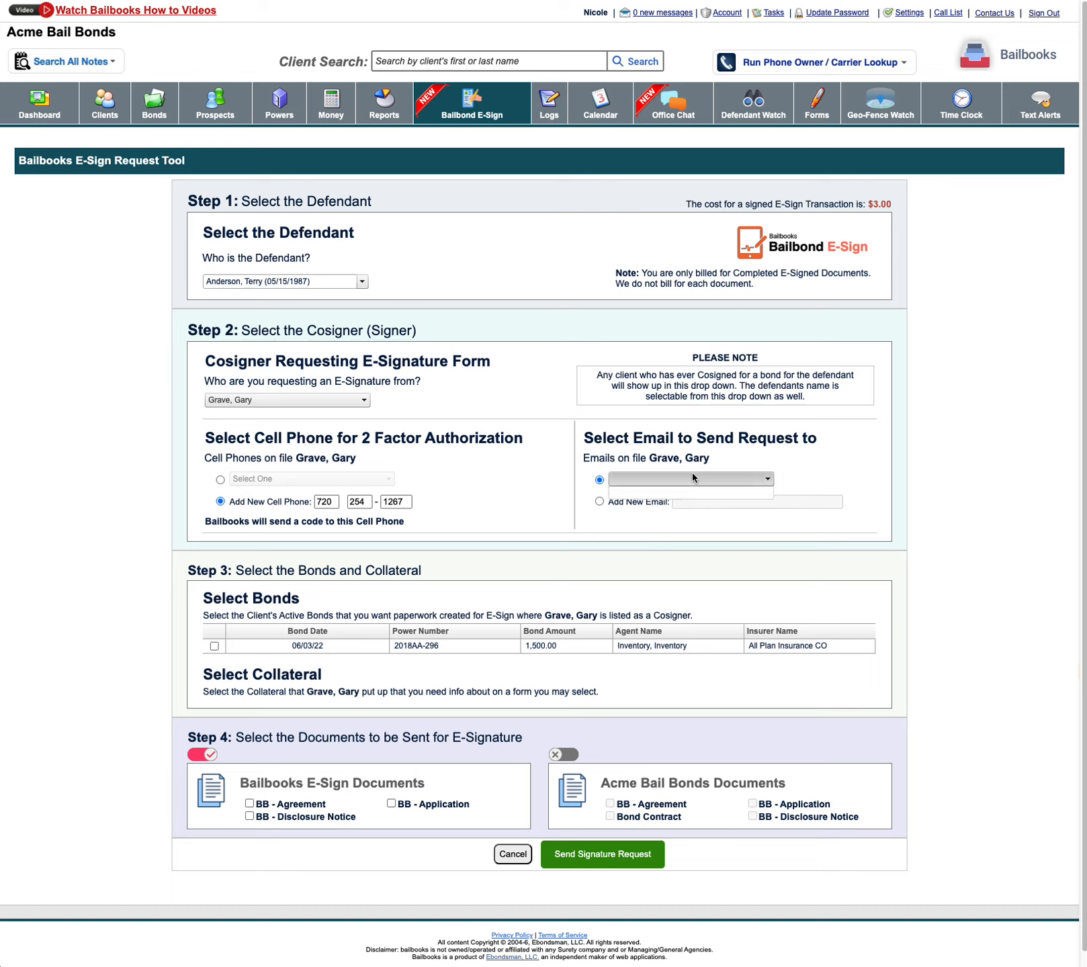
pyautogui.click(689, 457)
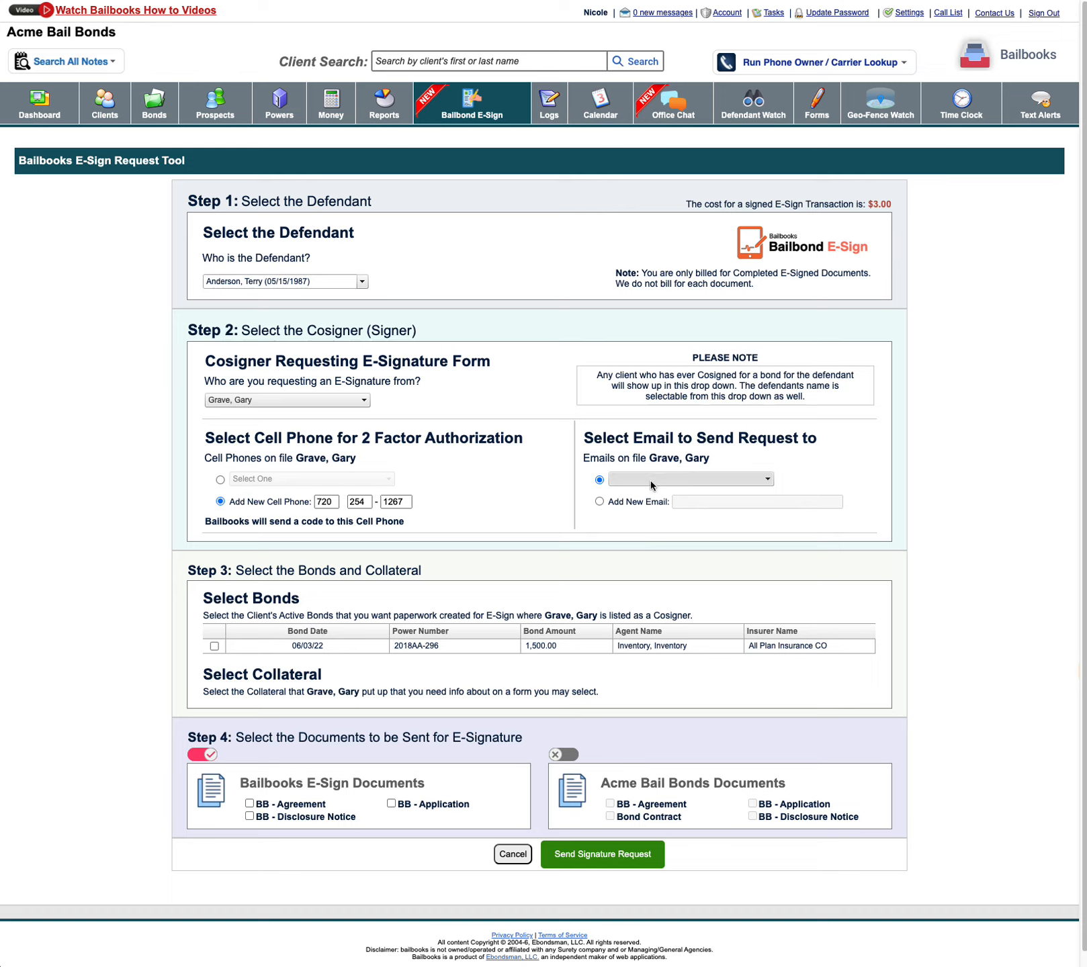
pyautogui.click(599, 501)
pyautogui.click(688, 503)
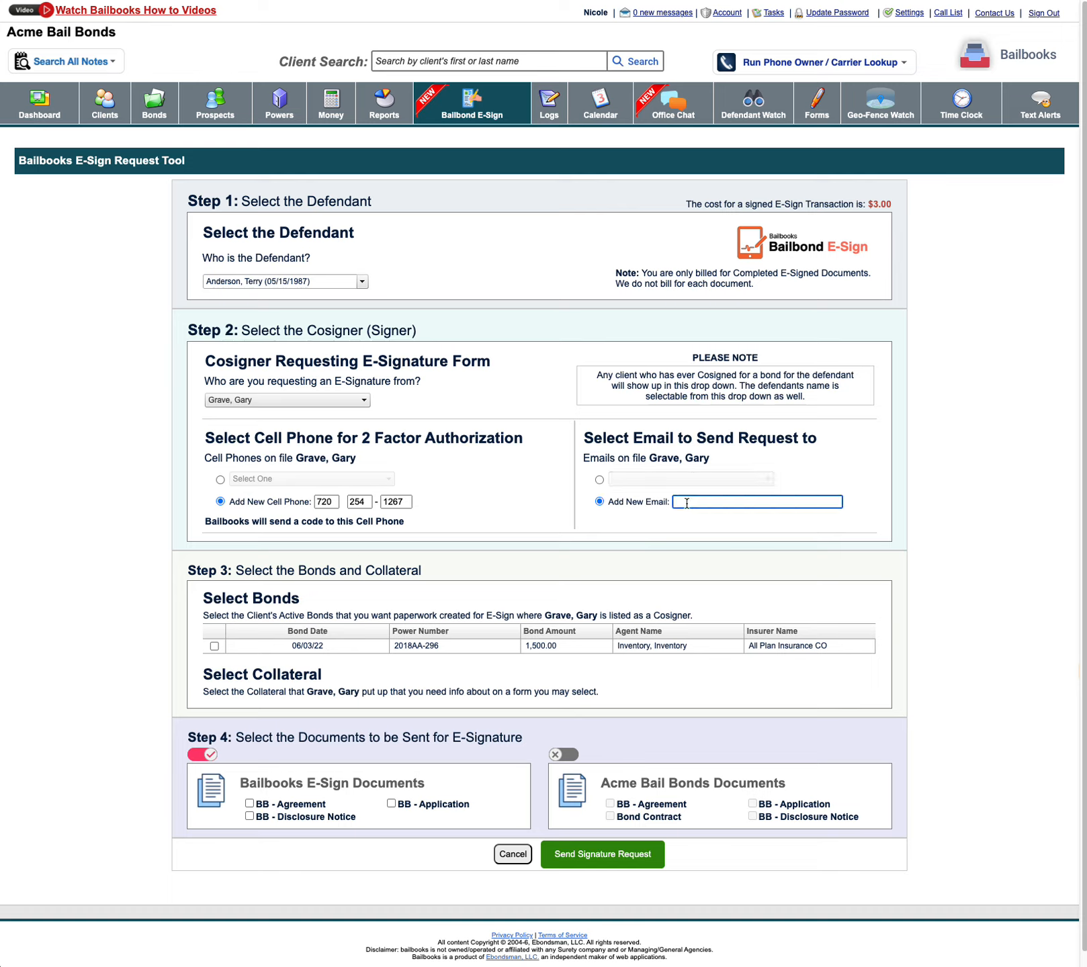
# - Include the 1,500.00 bond and select the Bailbooks E-Sign documents BB - Agreement, BB - Application and BB - Disclosure Notice
pyautogui.click(214, 647)
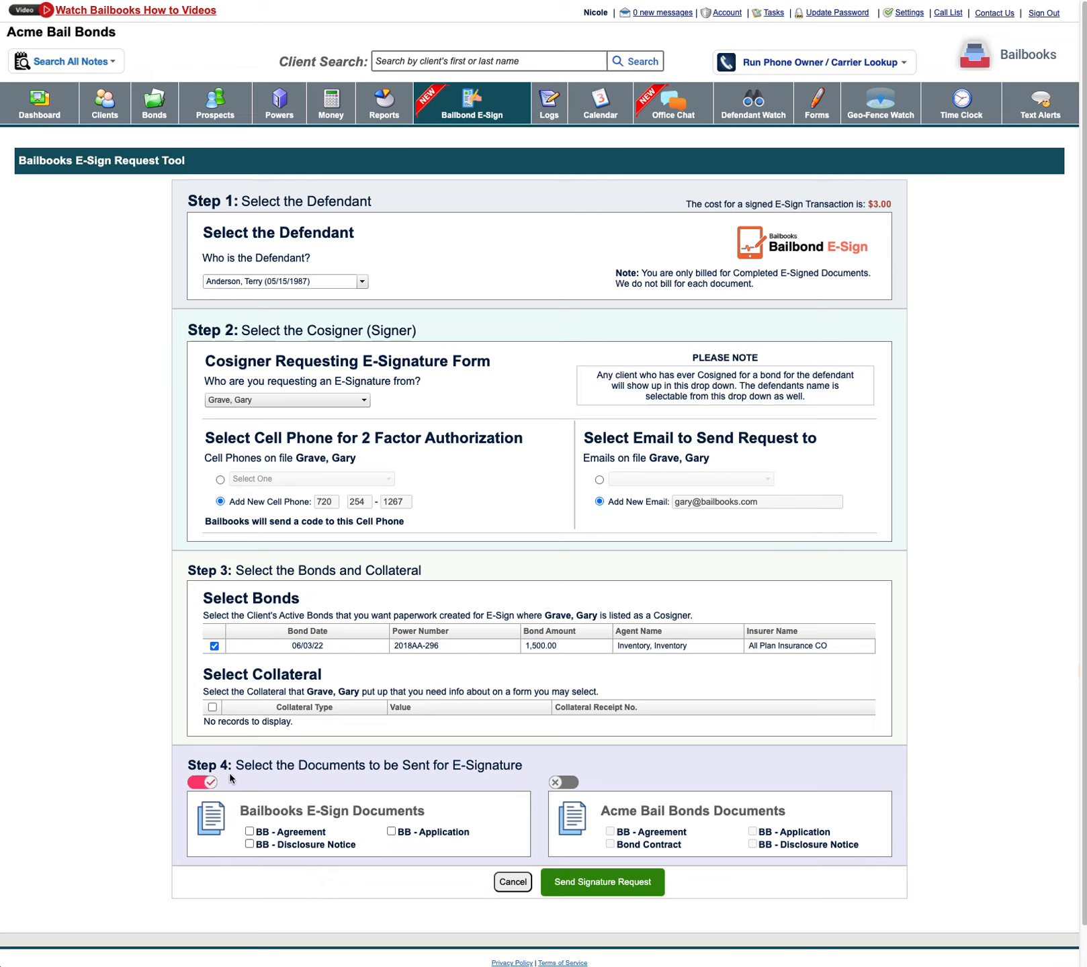
pyautogui.click(566, 783)
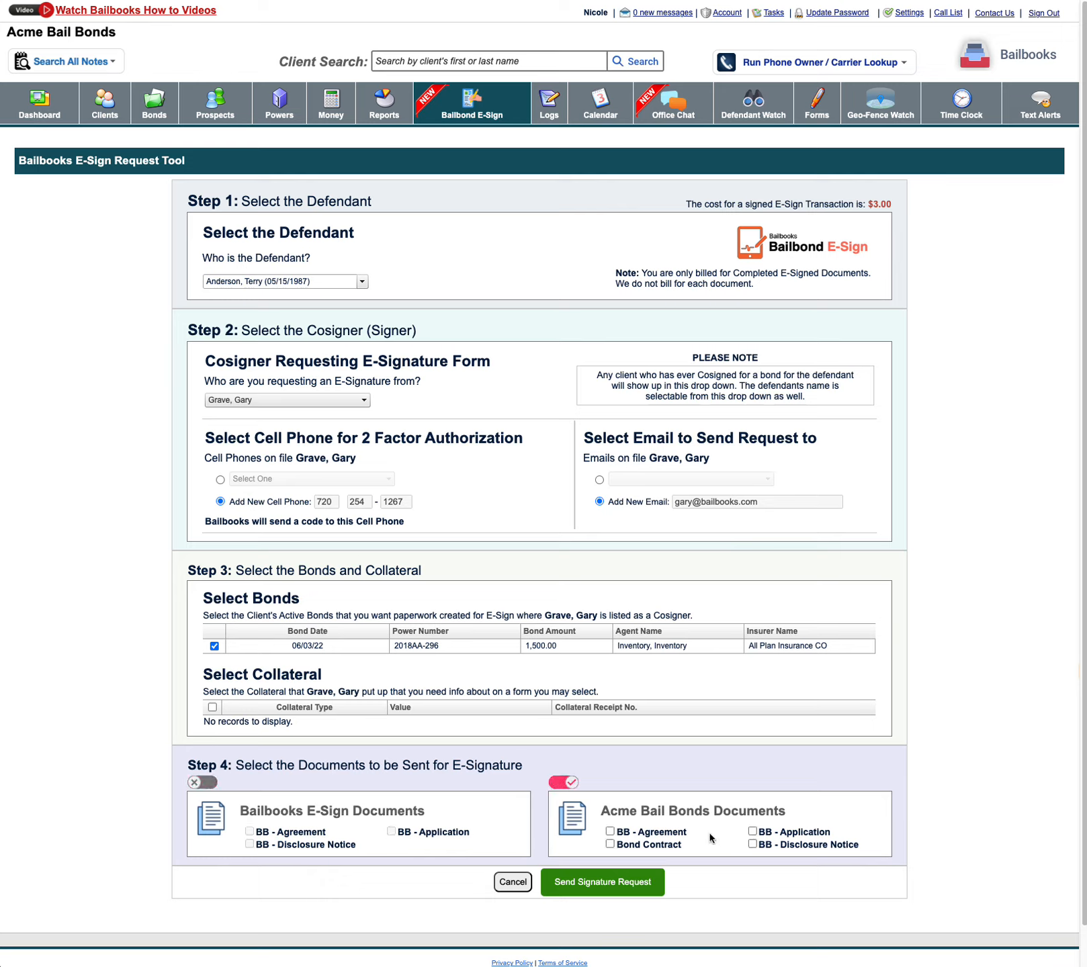
pyautogui.click(196, 782)
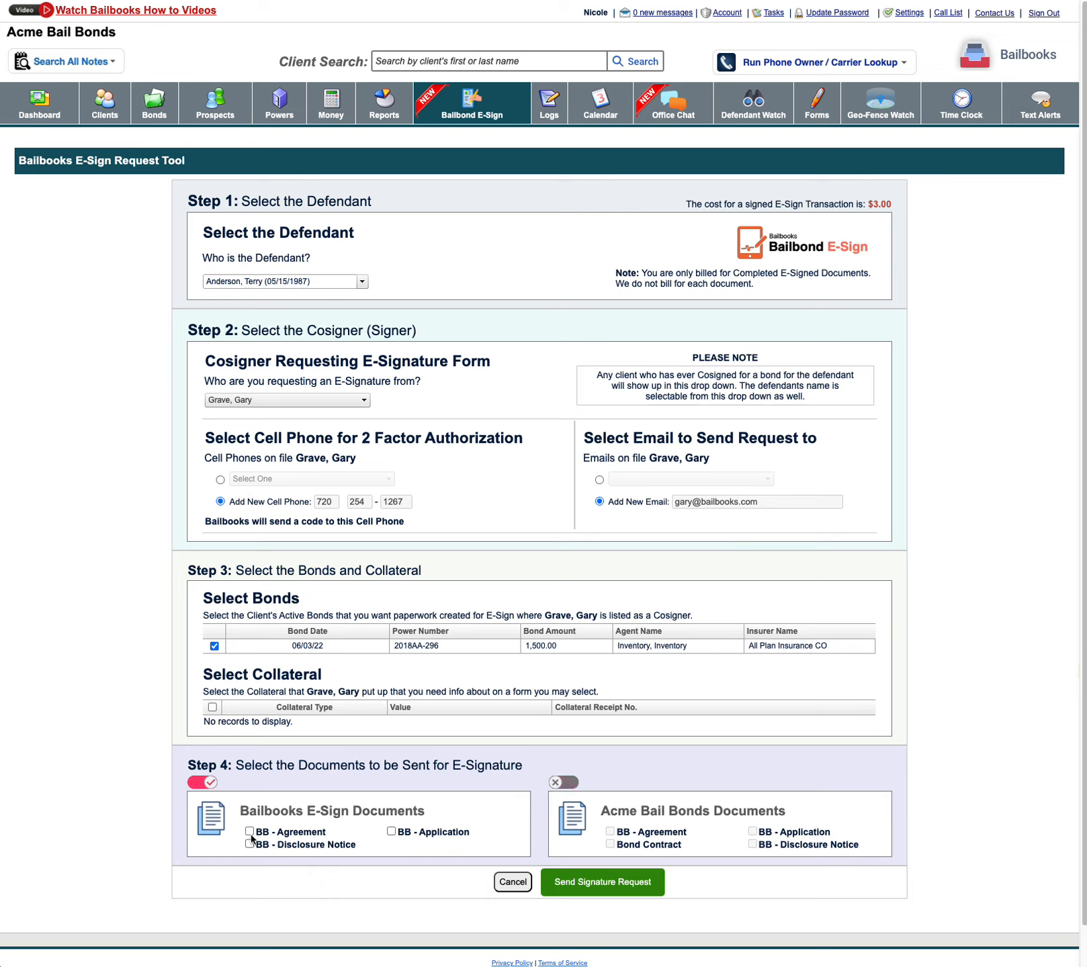
pyautogui.click(249, 832)
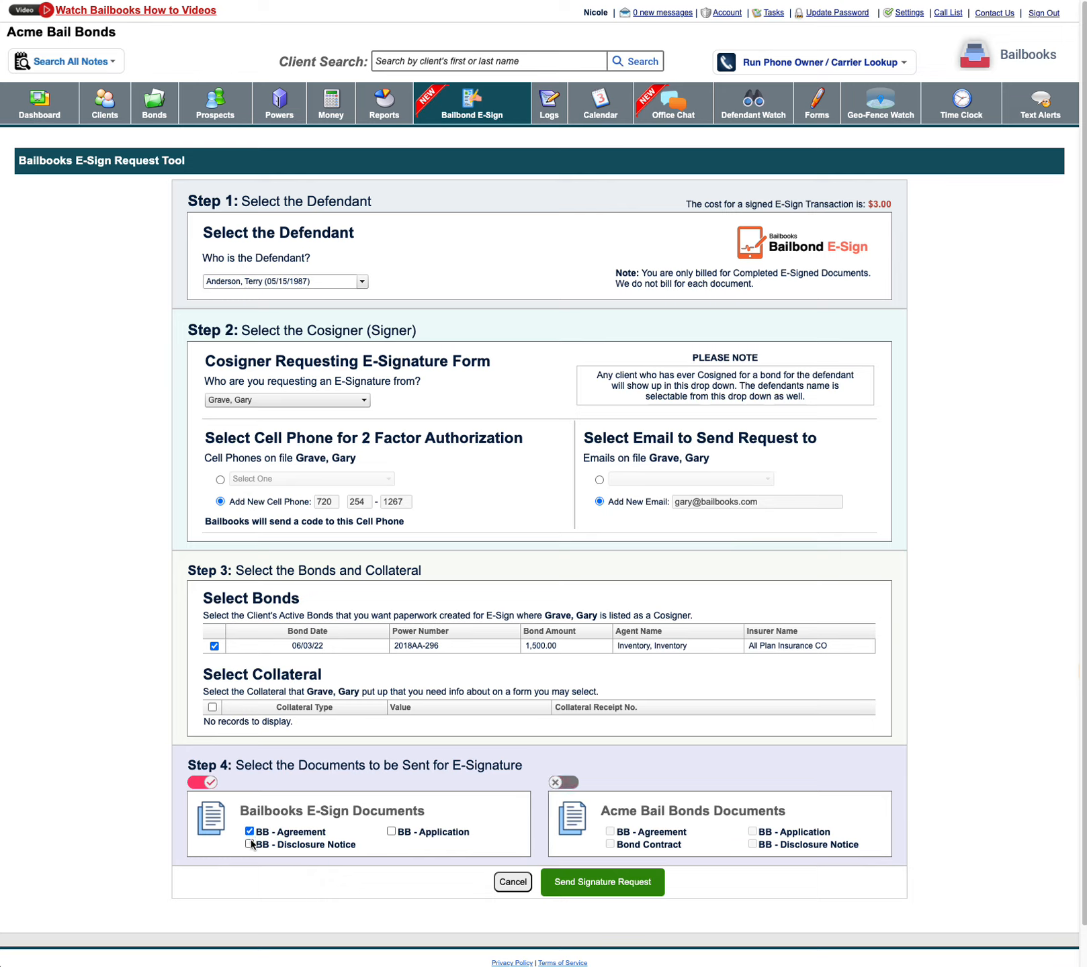
pyautogui.click(391, 832)
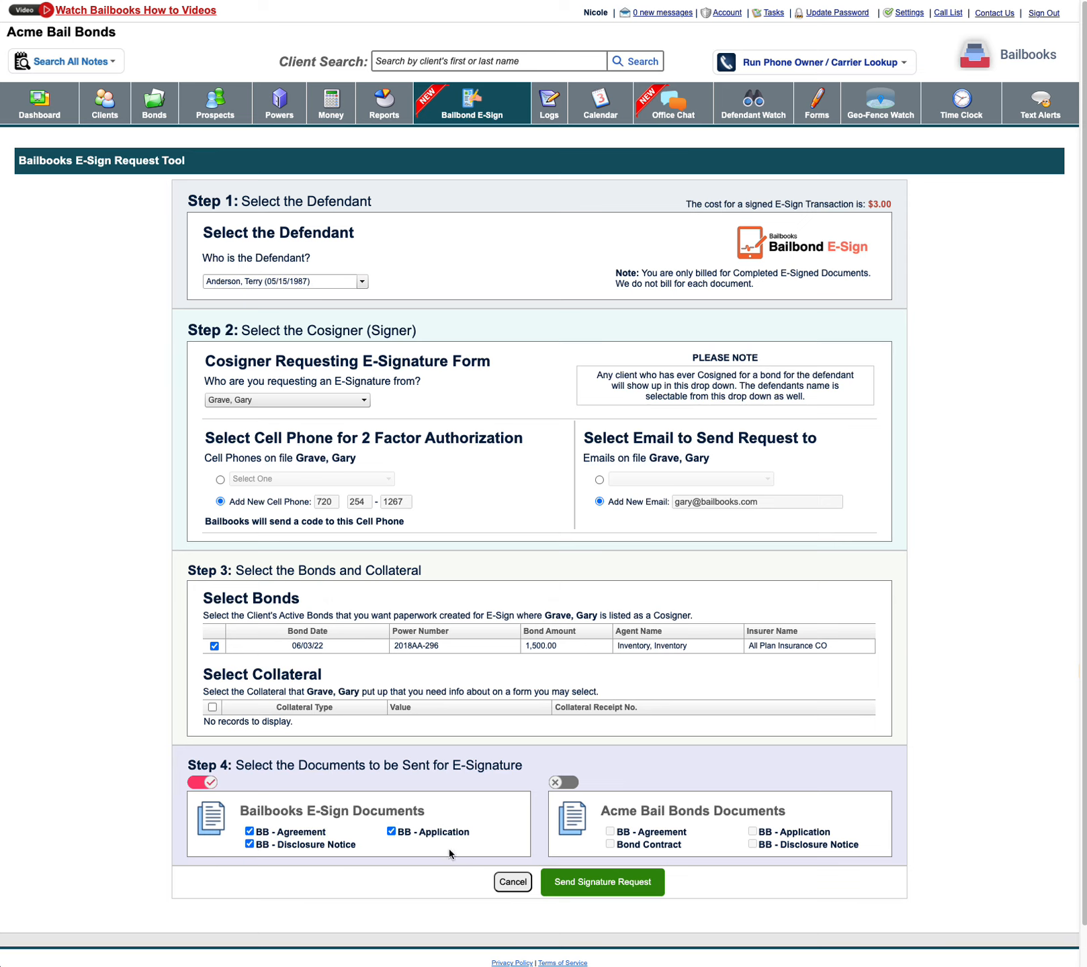
# - Send the signature request, requiring a picture of the signer's government-issued I.D., and go to the current E-Sign requests
pyautogui.click(602, 883)
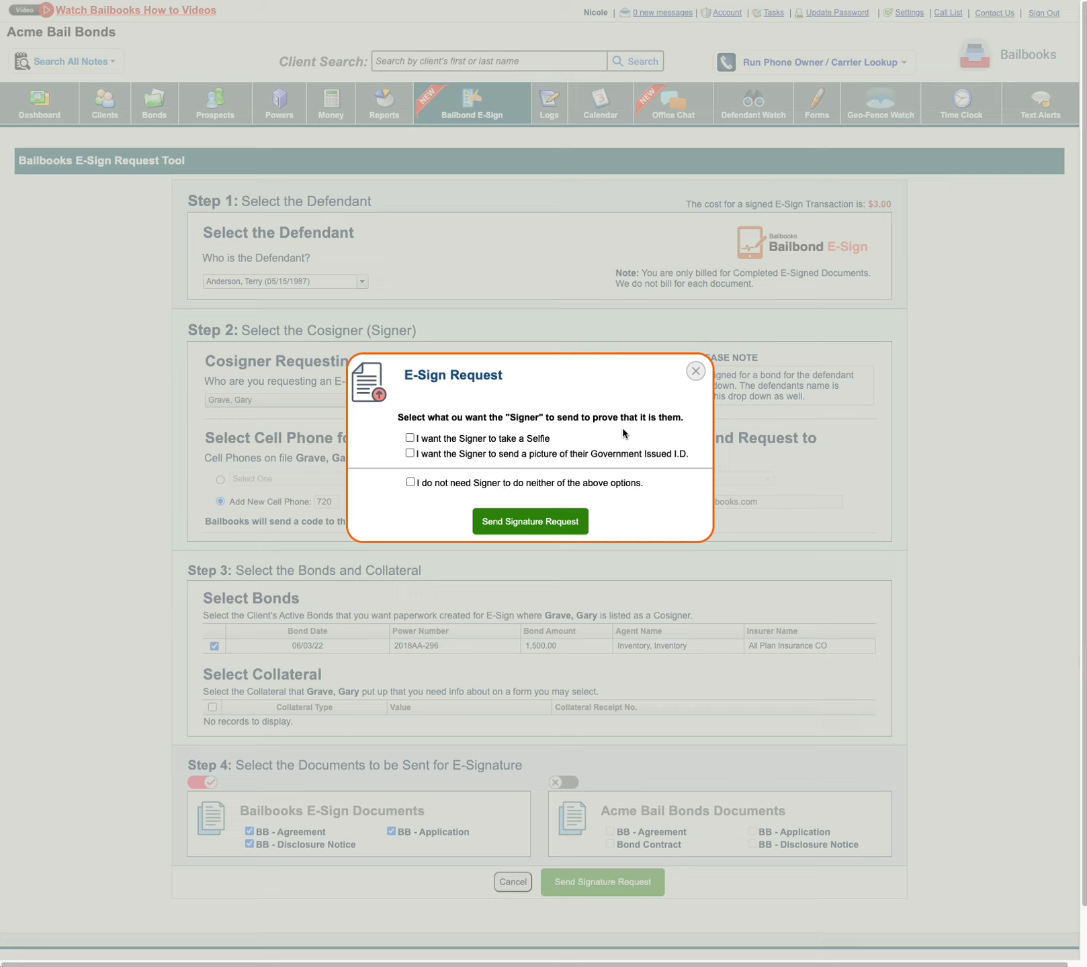
pyautogui.click(409, 438)
pyautogui.click(410, 438)
pyautogui.click(533, 527)
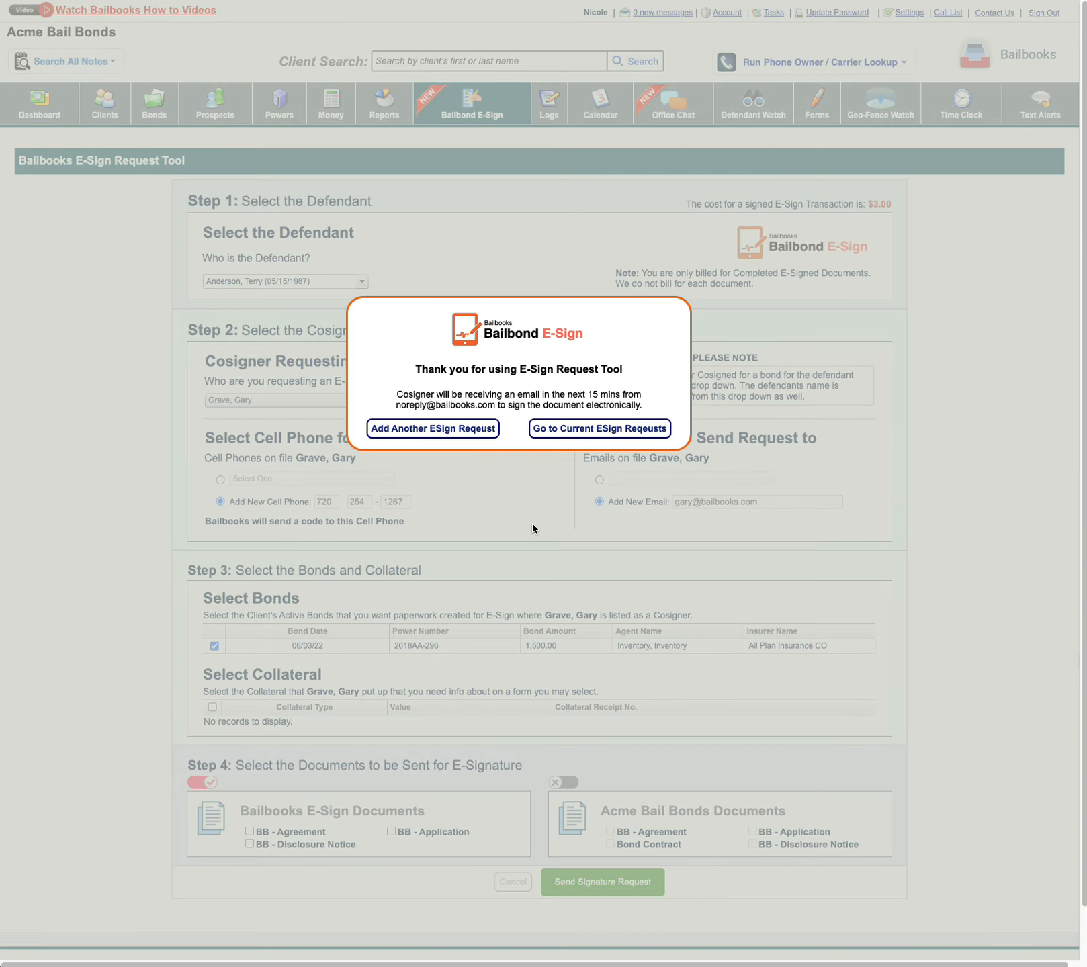
pyautogui.click(583, 433)
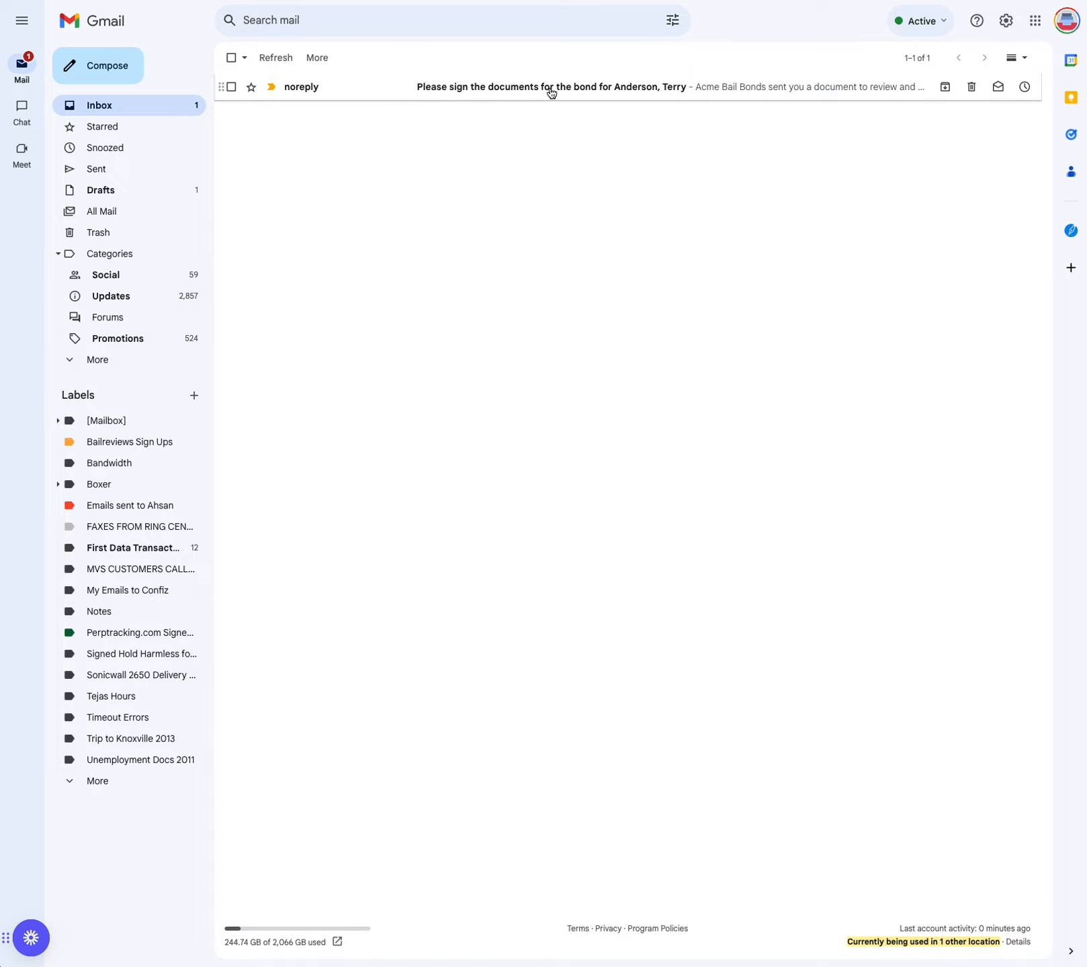
# - Open the signing email in Gmail, go to the document review, and verify the signer with the texted verification code
pyautogui.click(575, 87)
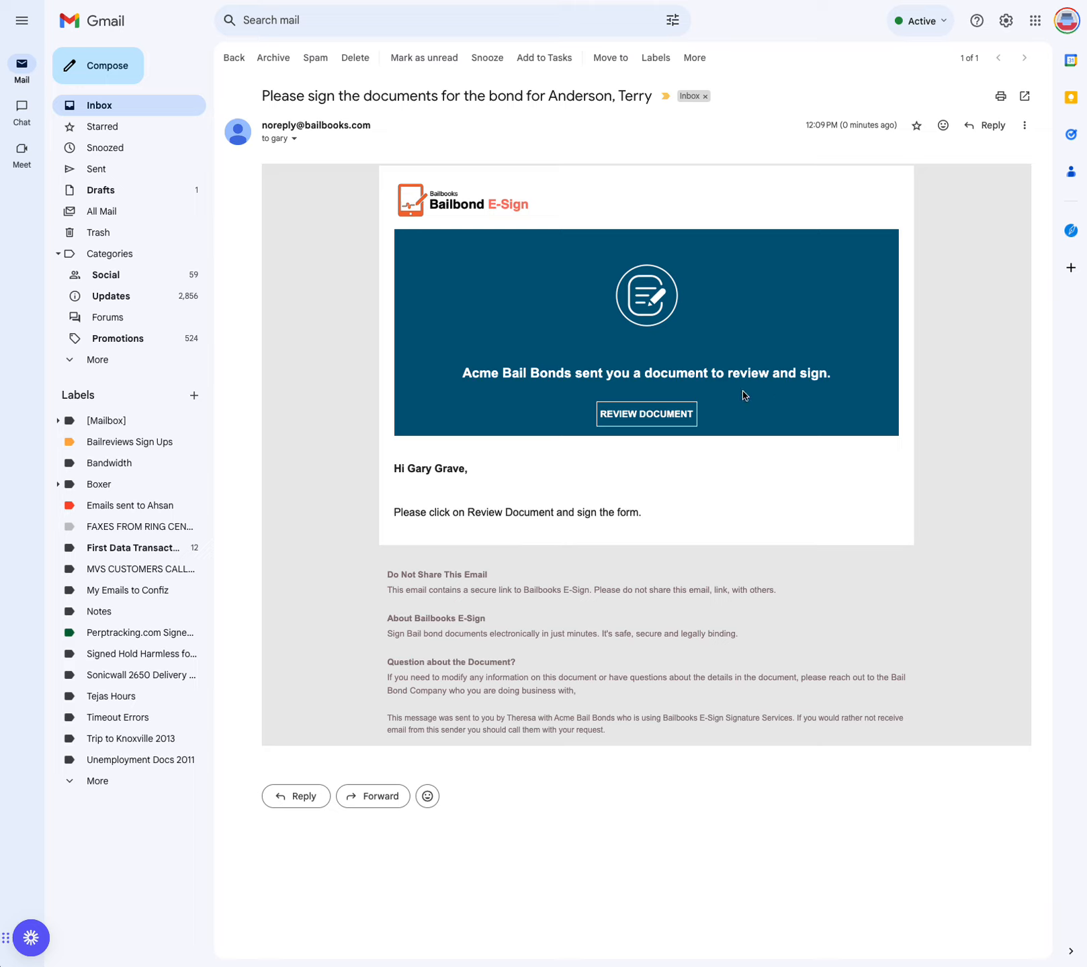
pyautogui.click(634, 417)
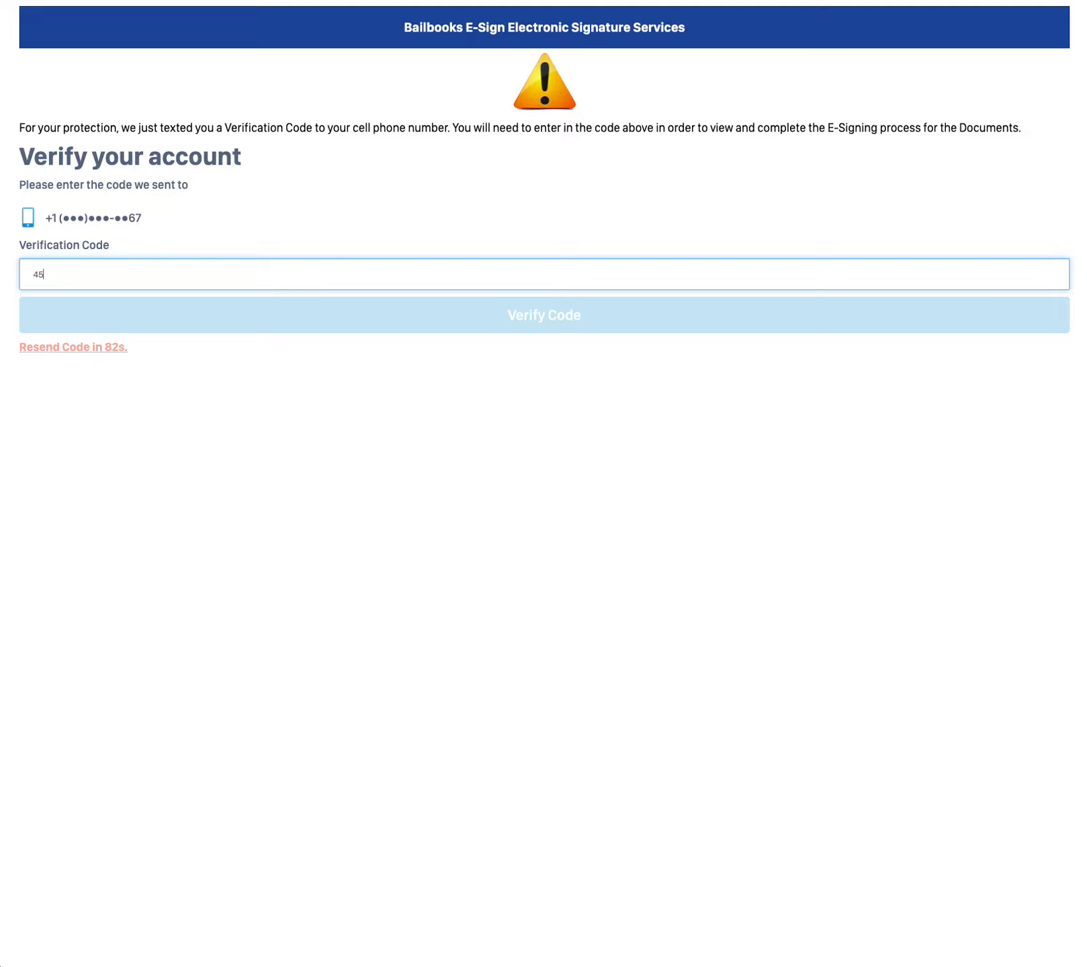
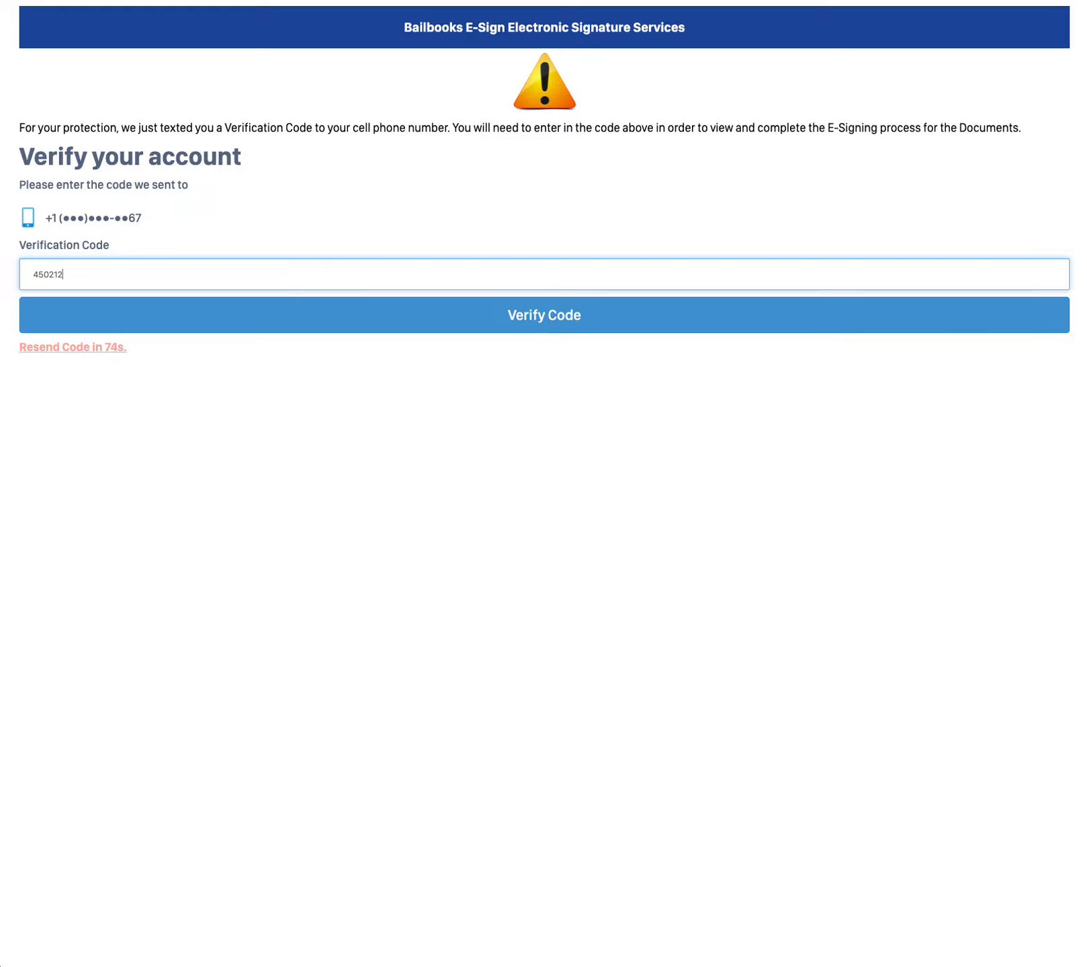
pyautogui.click(479, 316)
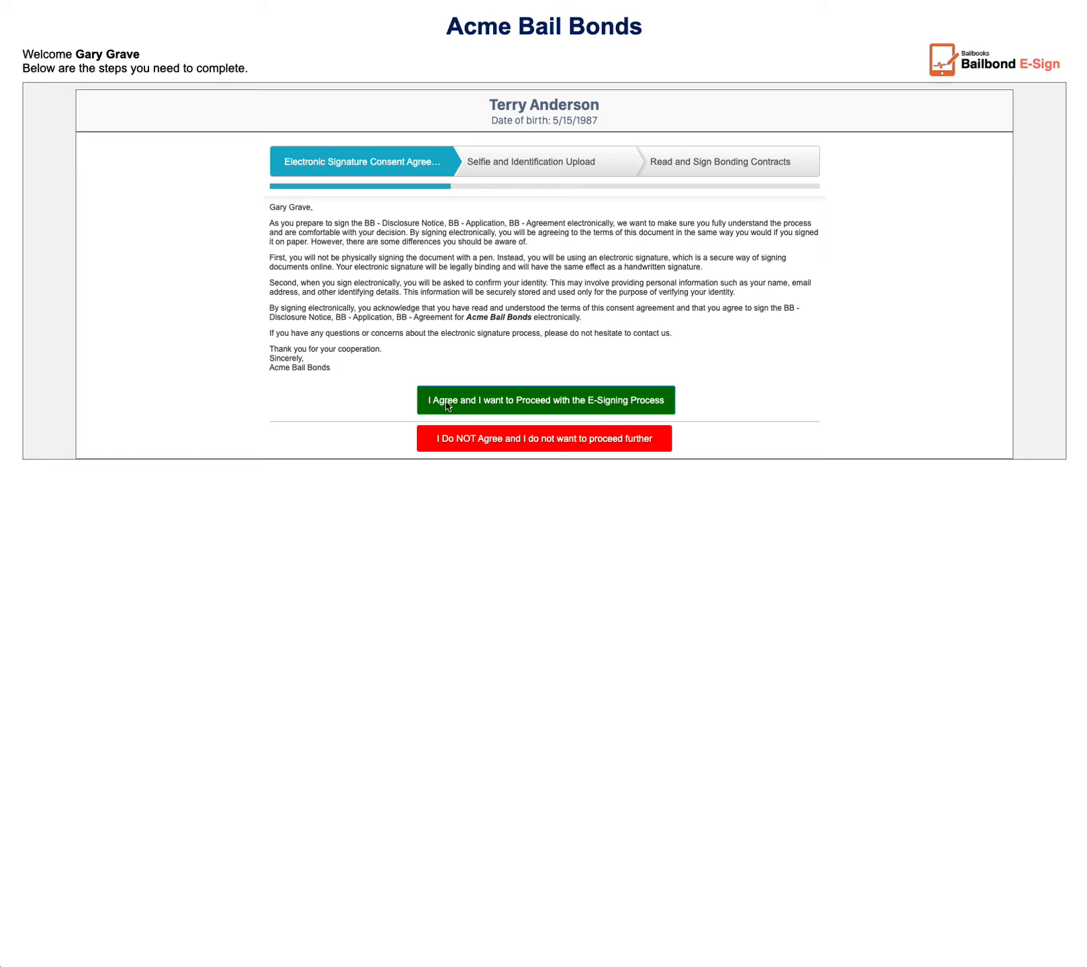
# - Agree to the electronic signature consent and upload a screenshot image from the Desktop as the picture of the ID
pyautogui.click(568, 401)
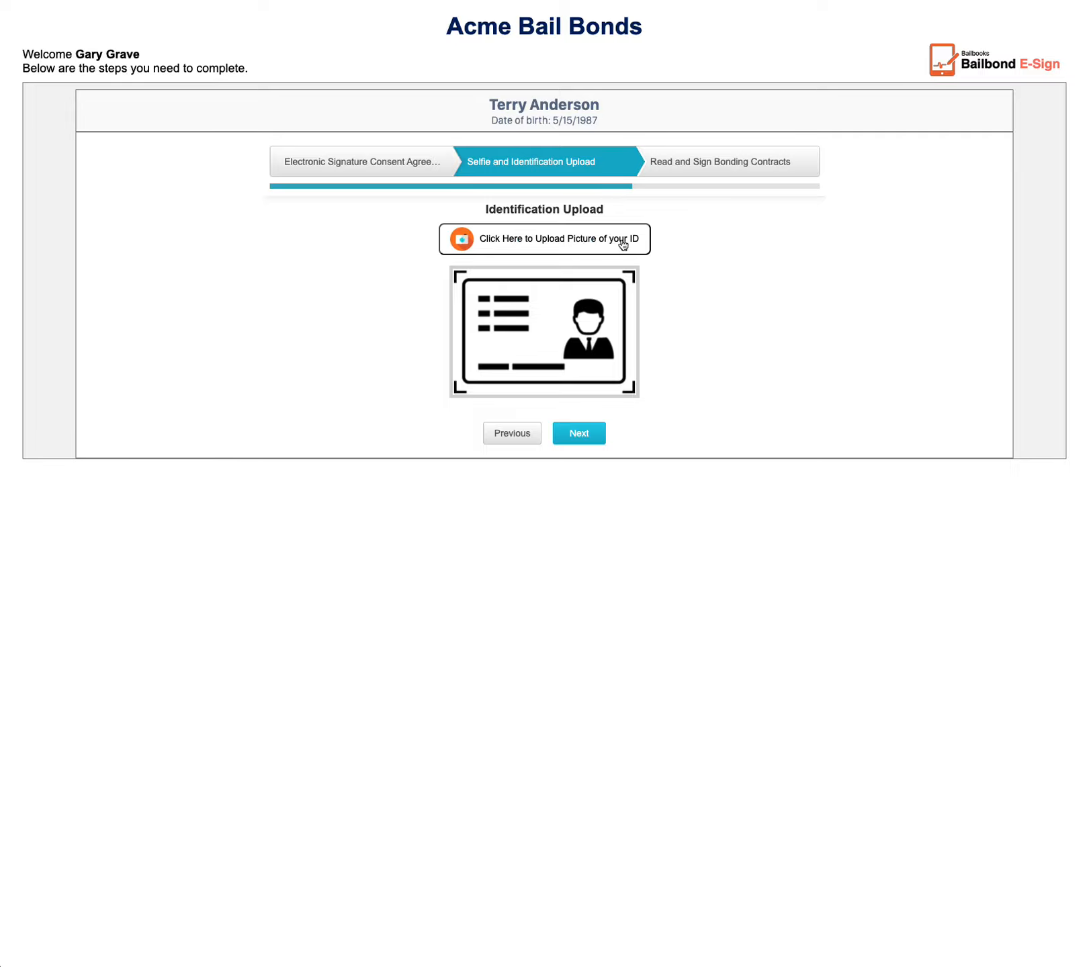
pyautogui.click(549, 241)
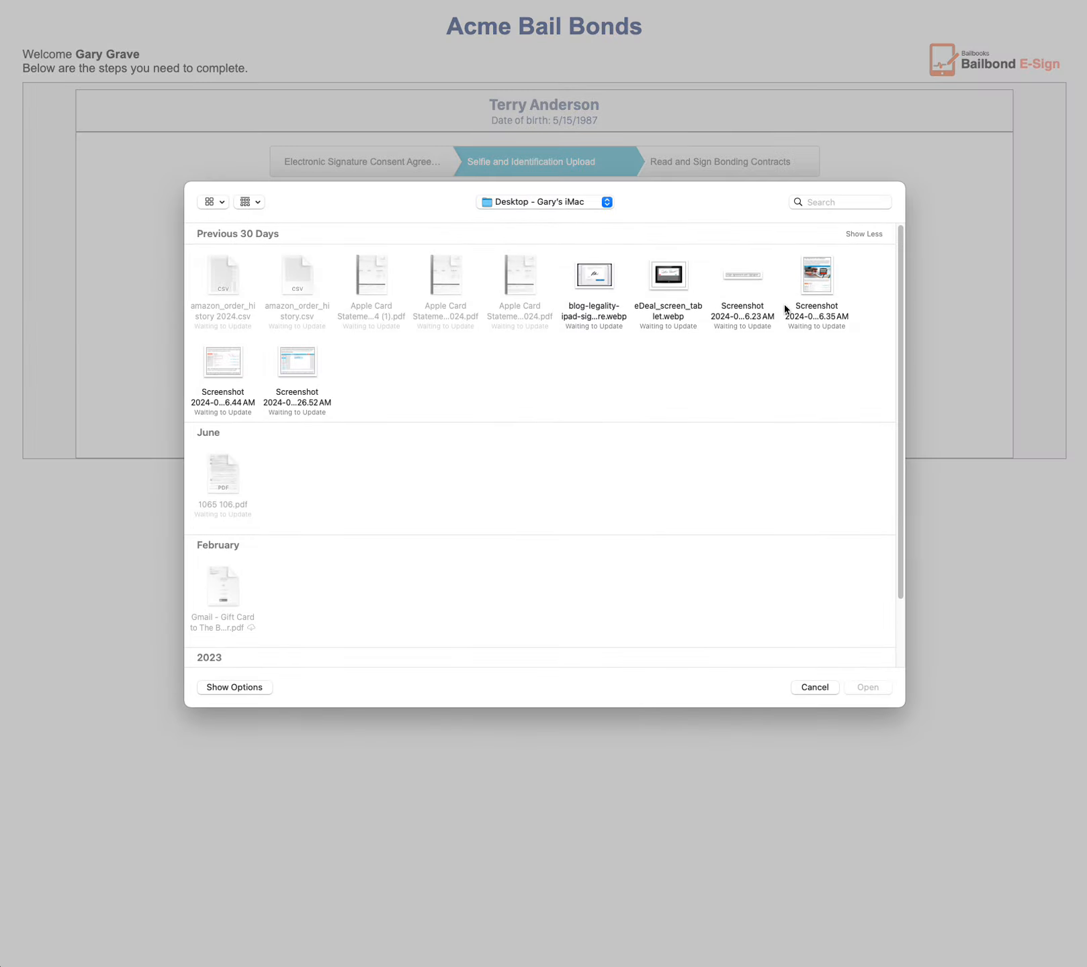
pyautogui.click(811, 293)
pyautogui.click(862, 686)
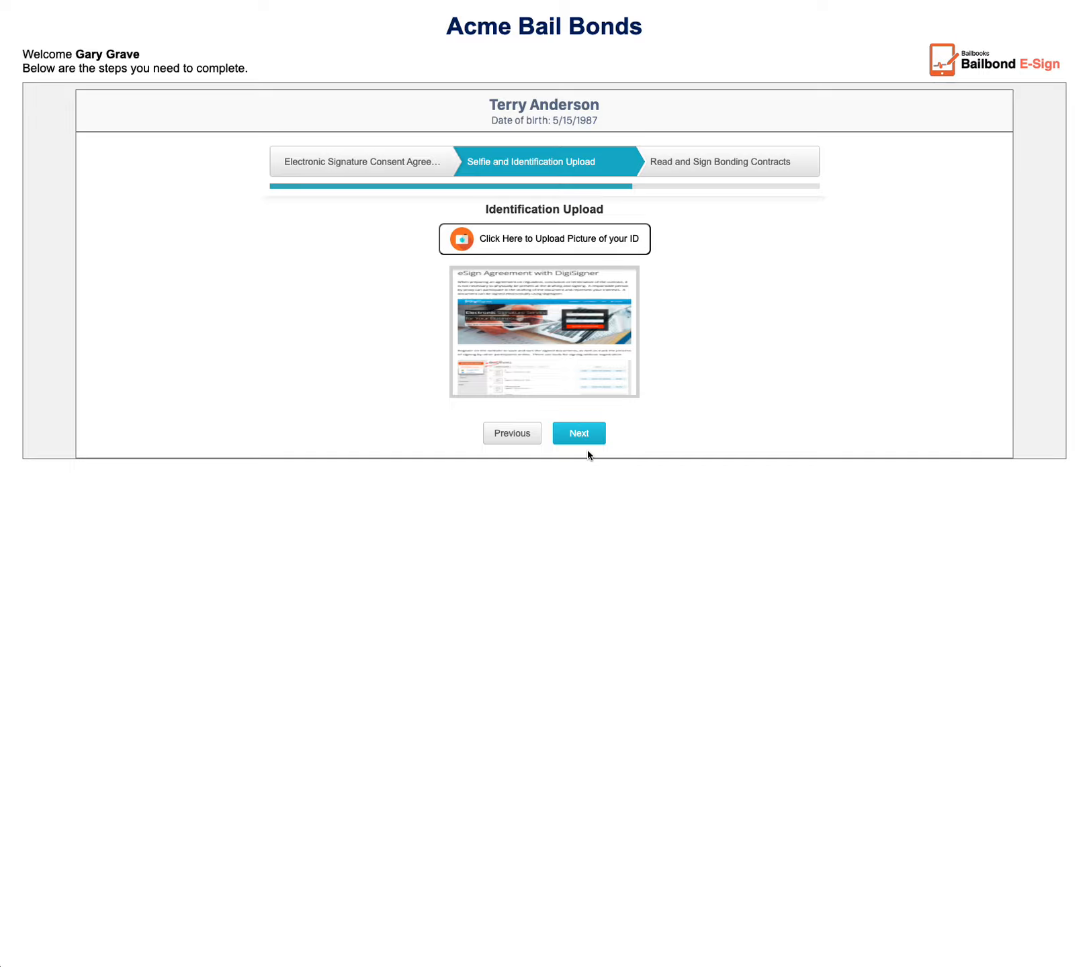
pyautogui.click(583, 435)
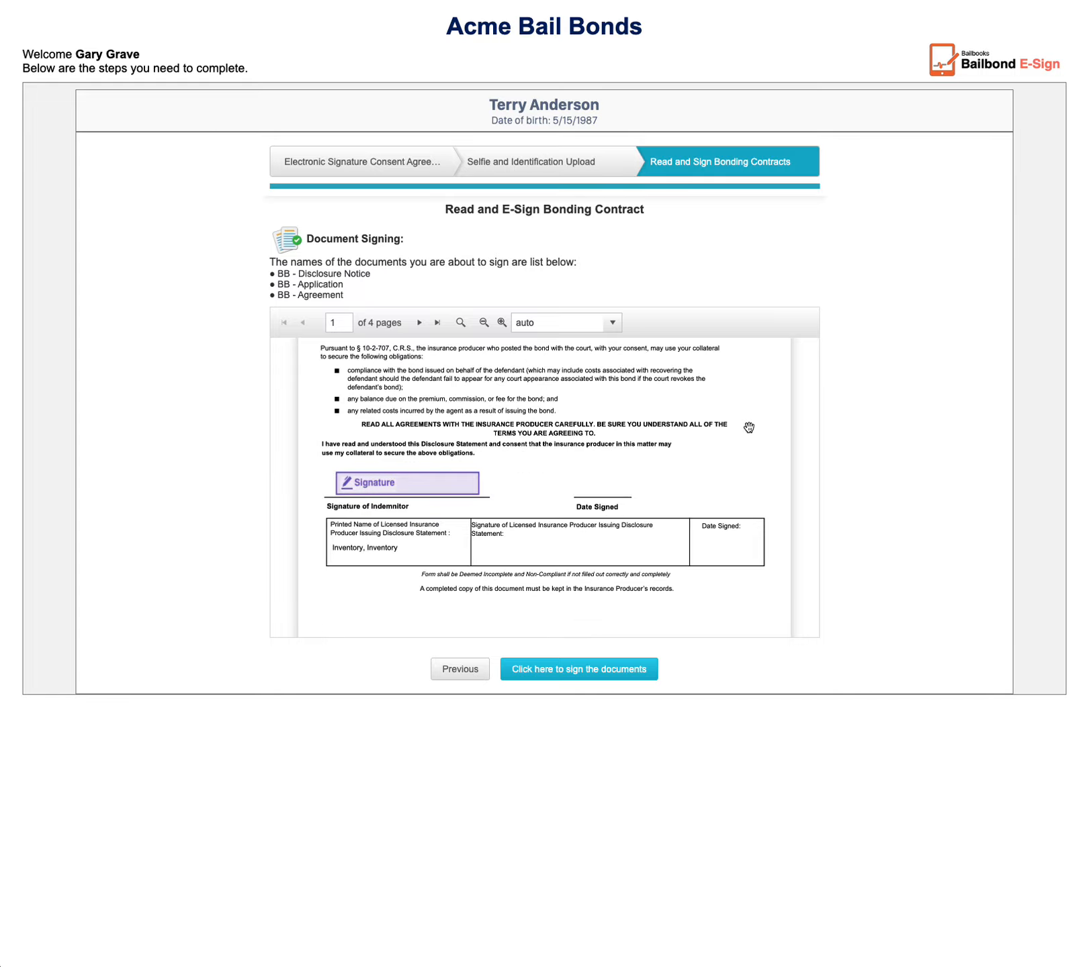
# - Read through the Disclosure Notice, Application and Agreement pages and locate their signature fields
pyautogui.scroll(-7, 749, 428)
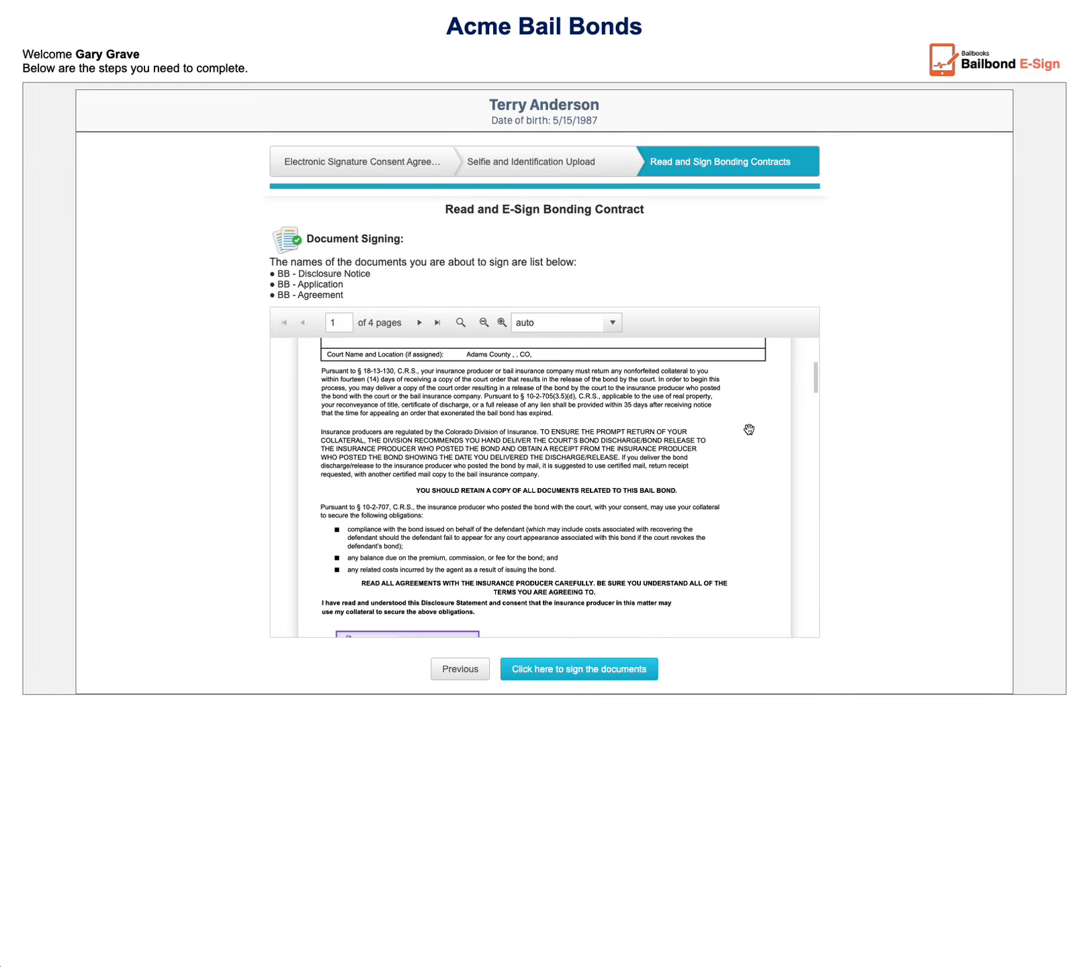
pyautogui.scroll(-7, 749, 430)
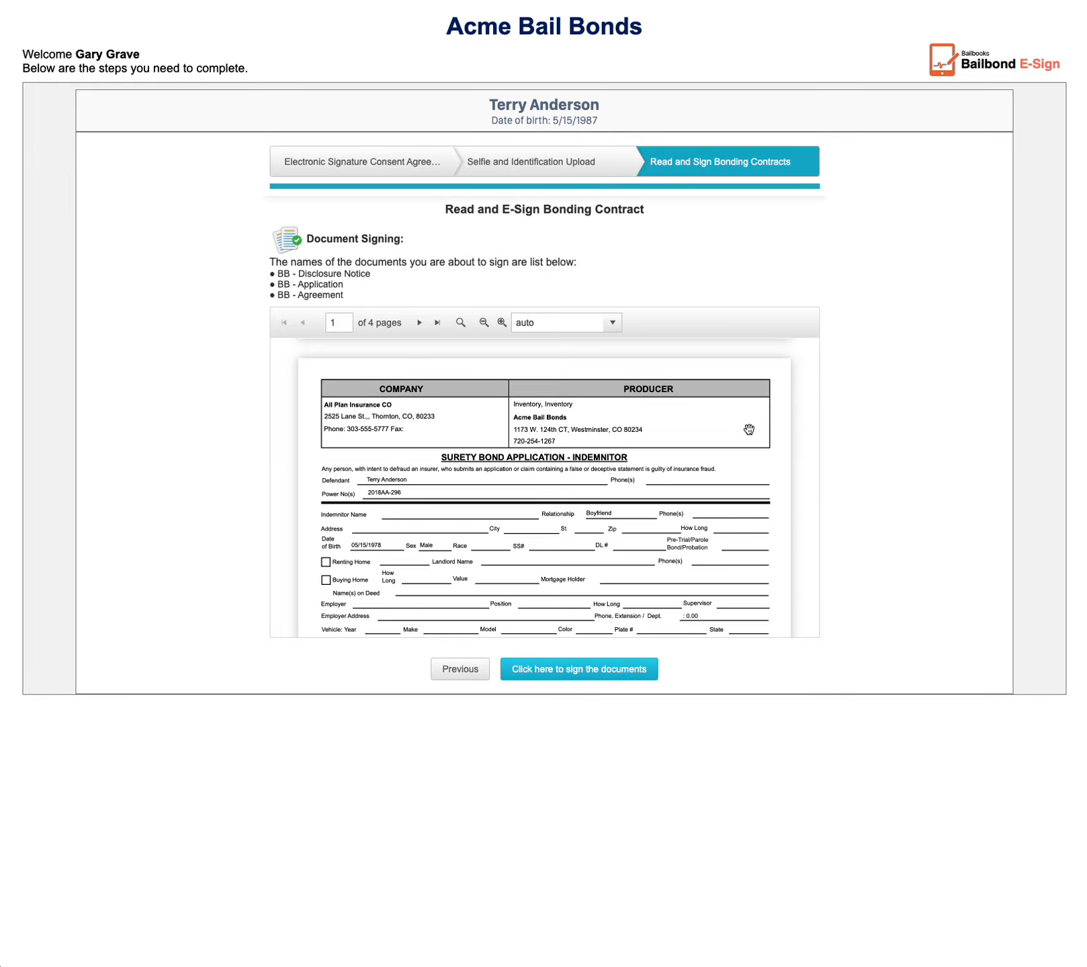
pyautogui.scroll(-2, 749, 429)
pyautogui.scroll(6, 749, 430)
pyautogui.scroll(-2, 450, 545)
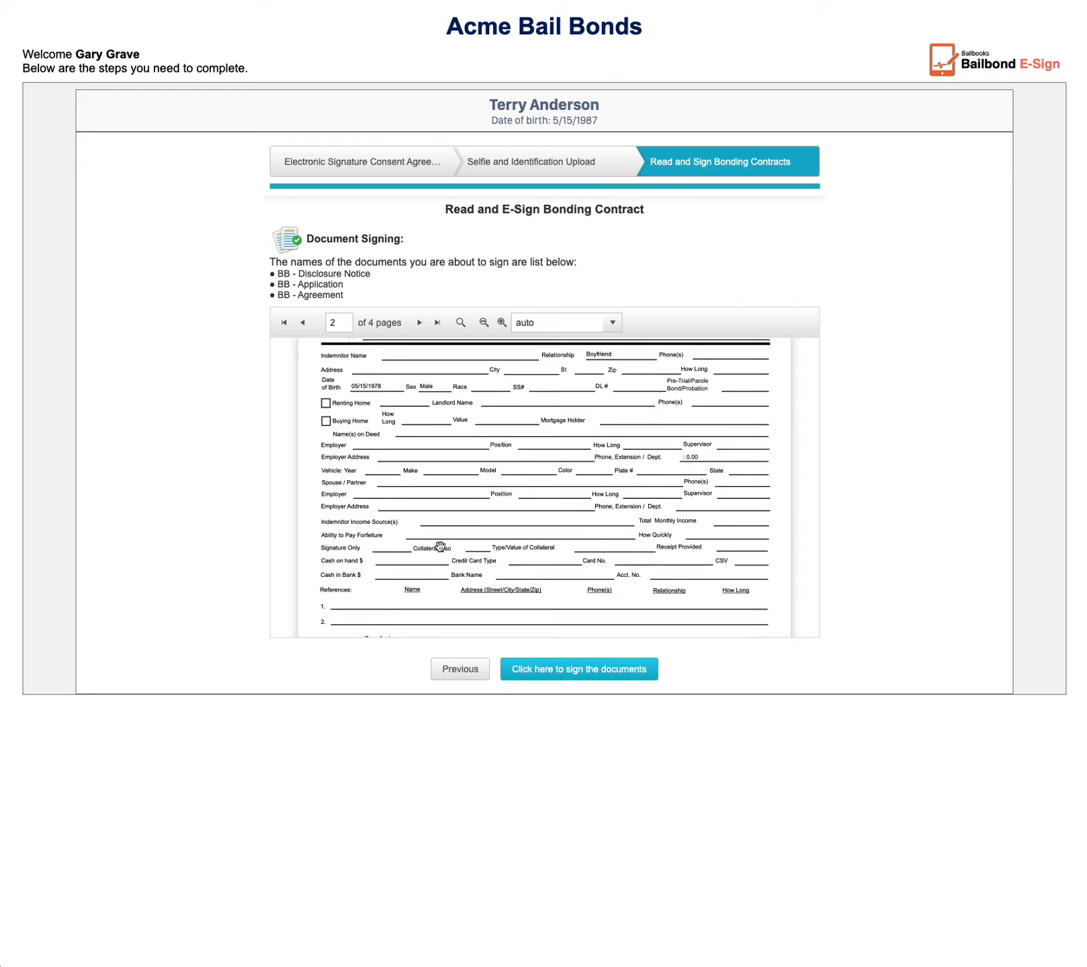
pyautogui.scroll(-1, 594, 463)
pyautogui.scroll(-1, 595, 463)
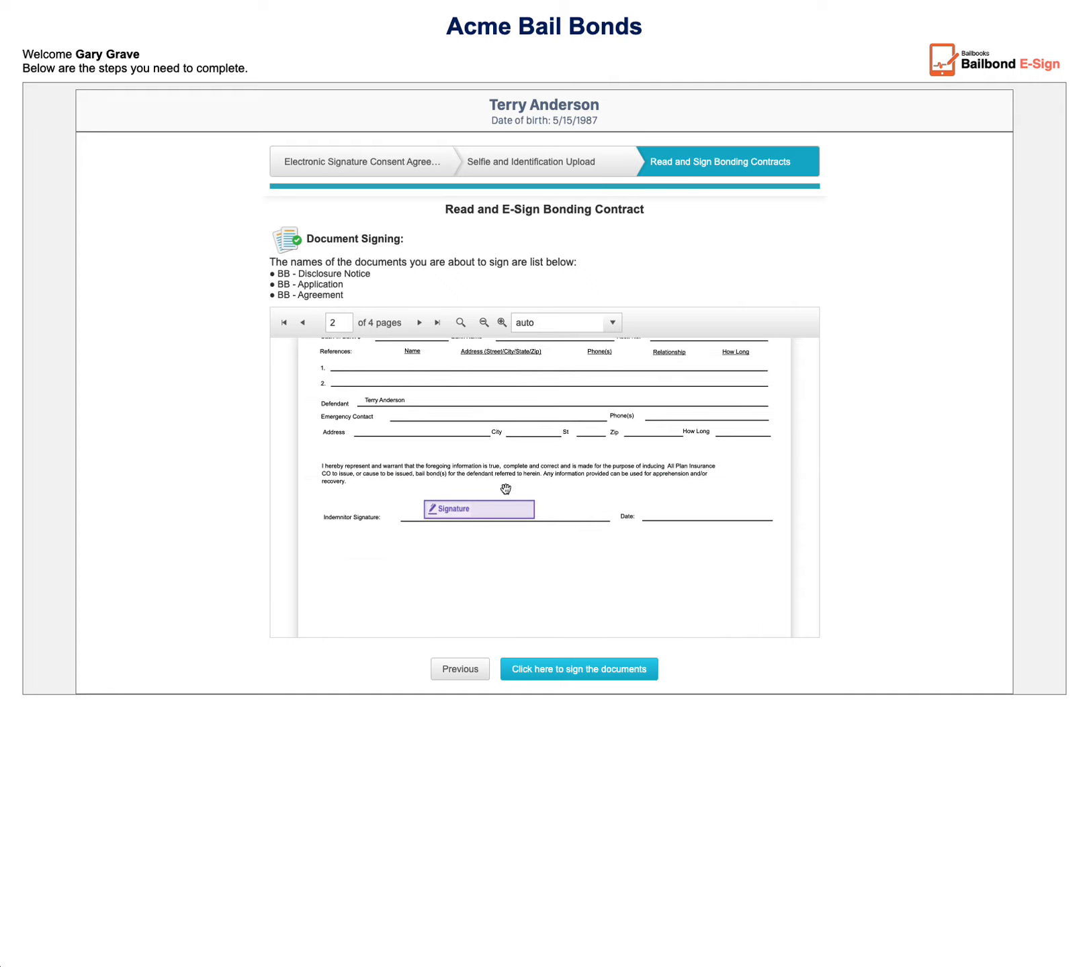
pyautogui.scroll(-9, 499, 515)
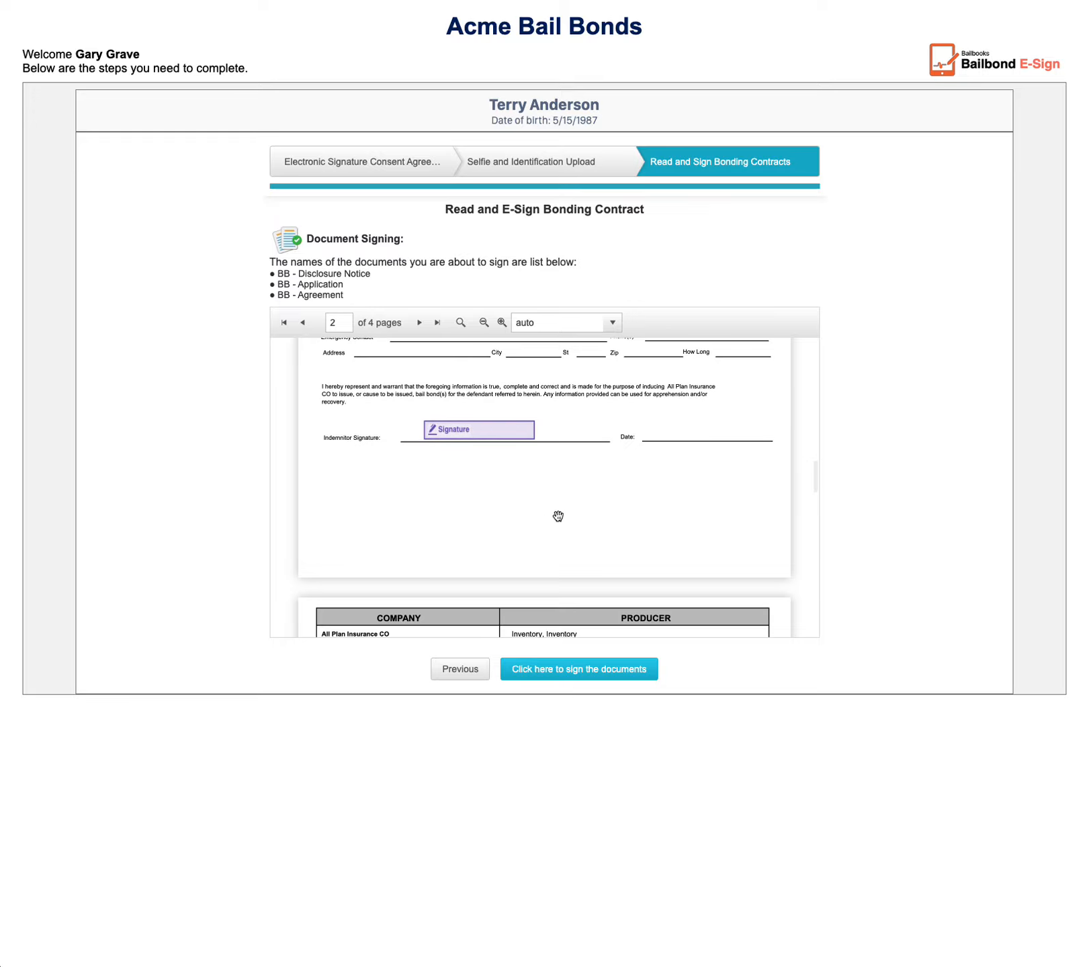
pyautogui.scroll(-10, 437, 519)
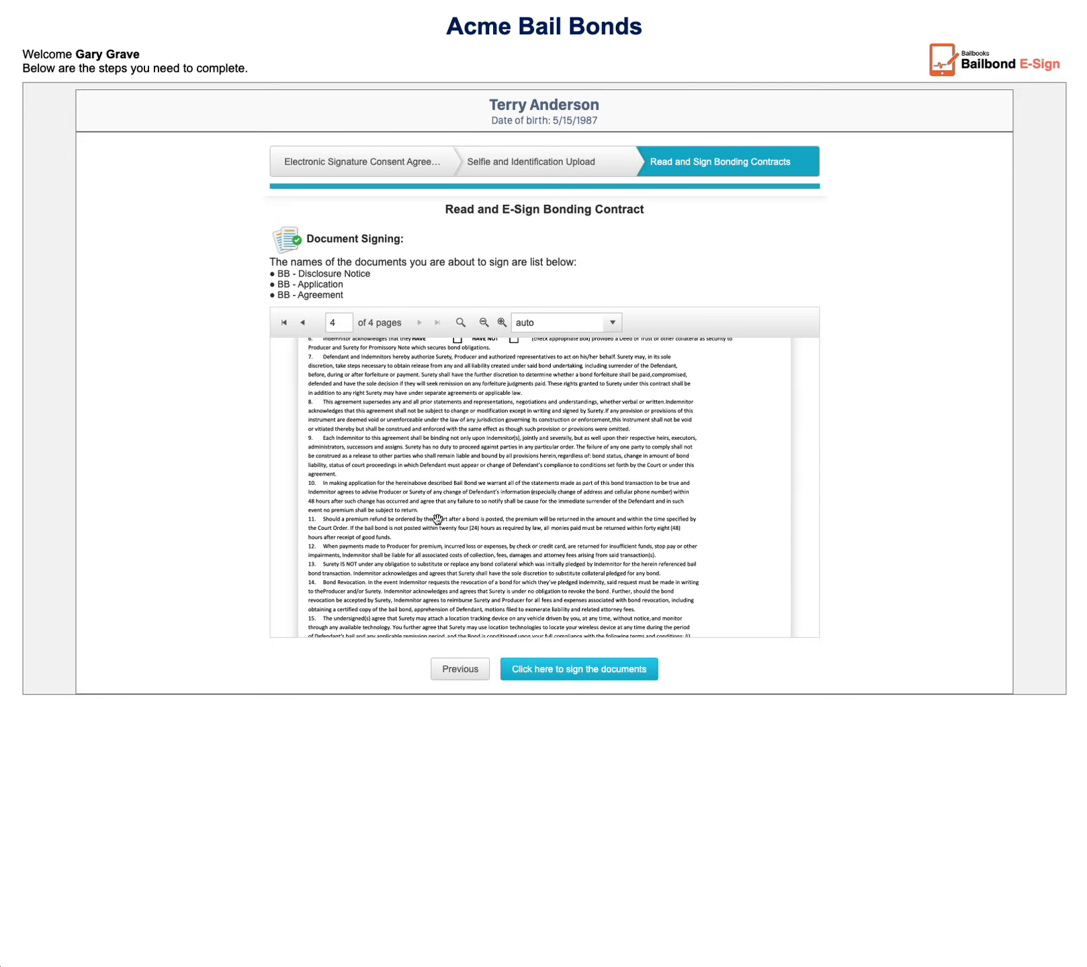
# - Start signing the bonding contracts from the last page of the Agreement, draw the cosigner's signature, and accept and sign
pyautogui.scroll(2, 412, 527)
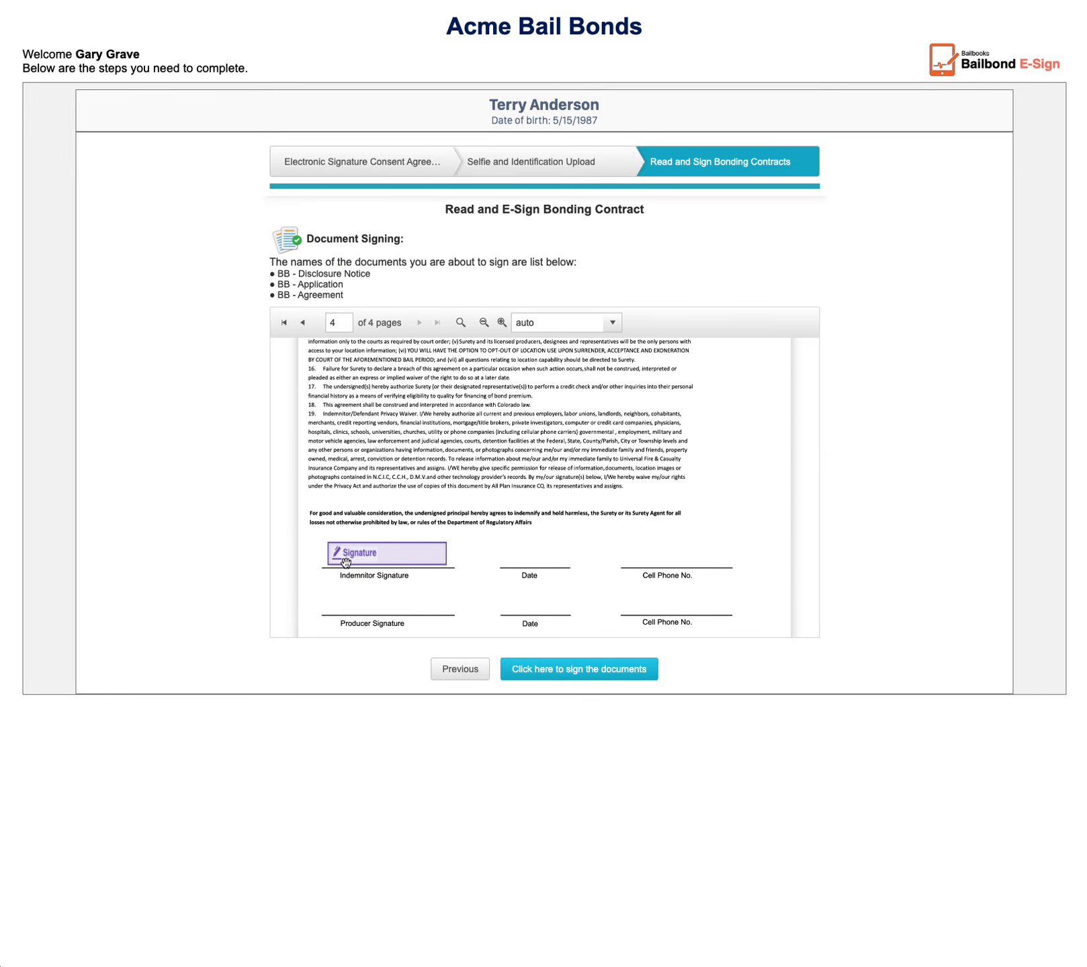
pyautogui.click(552, 670)
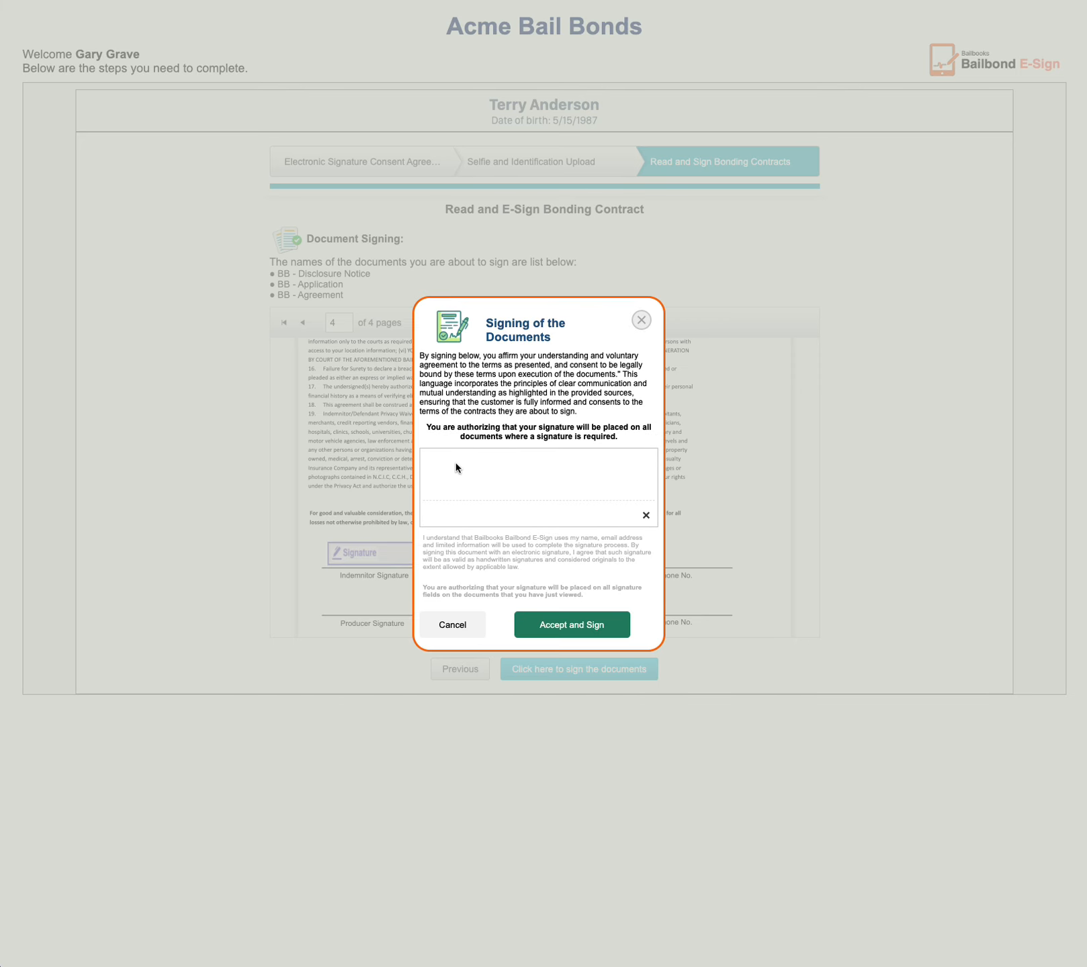
pyautogui.moveTo(454, 468)
pyautogui.mouseDown()
pyautogui.moveTo(462, 451)
pyautogui.moveTo(469, 478)
pyautogui.moveTo(512, 512)
pyautogui.mouseUp()
pyautogui.moveTo(425, 452); pyautogui.dragTo(566, 460)
pyautogui.click(572, 625)
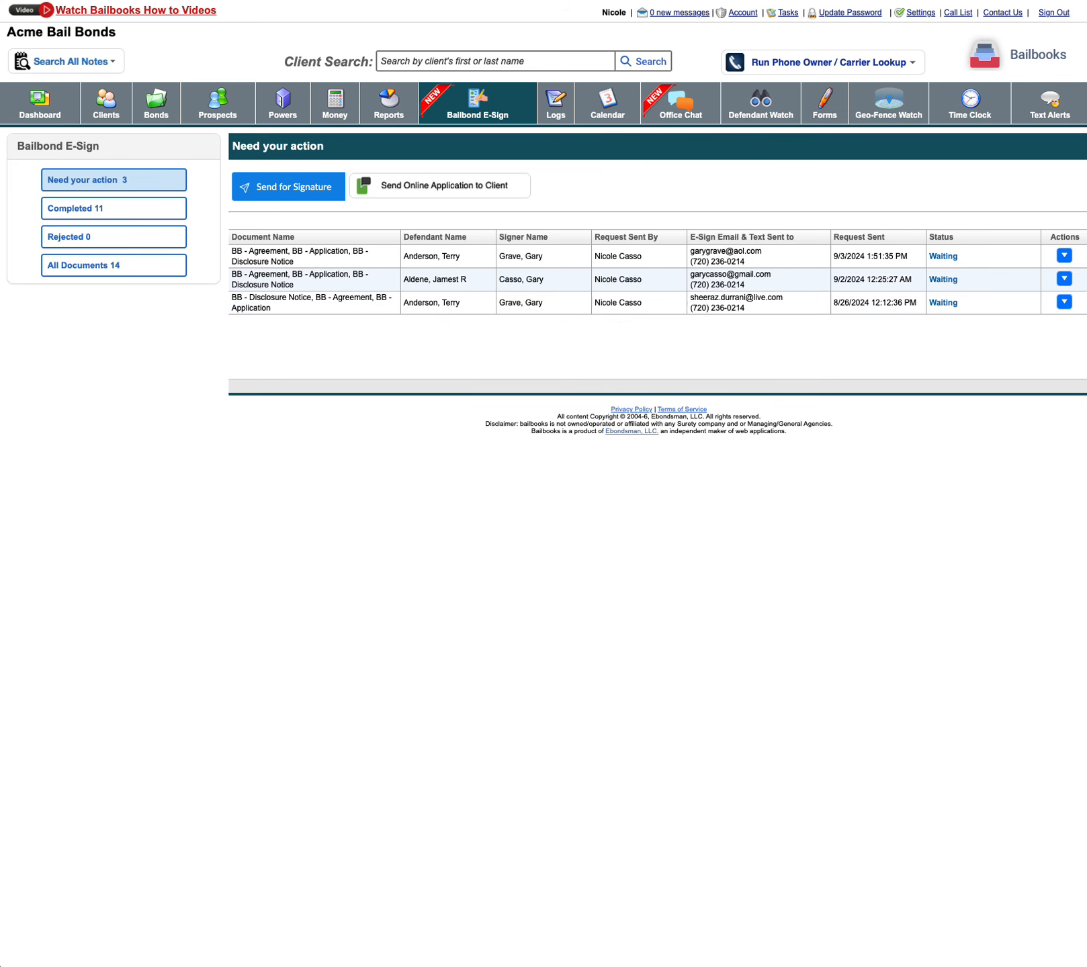
# - Review the verification details, audit trail and IP addresses of the most recent completed request in Bailbooks, and close them
pyautogui.click(83, 210)
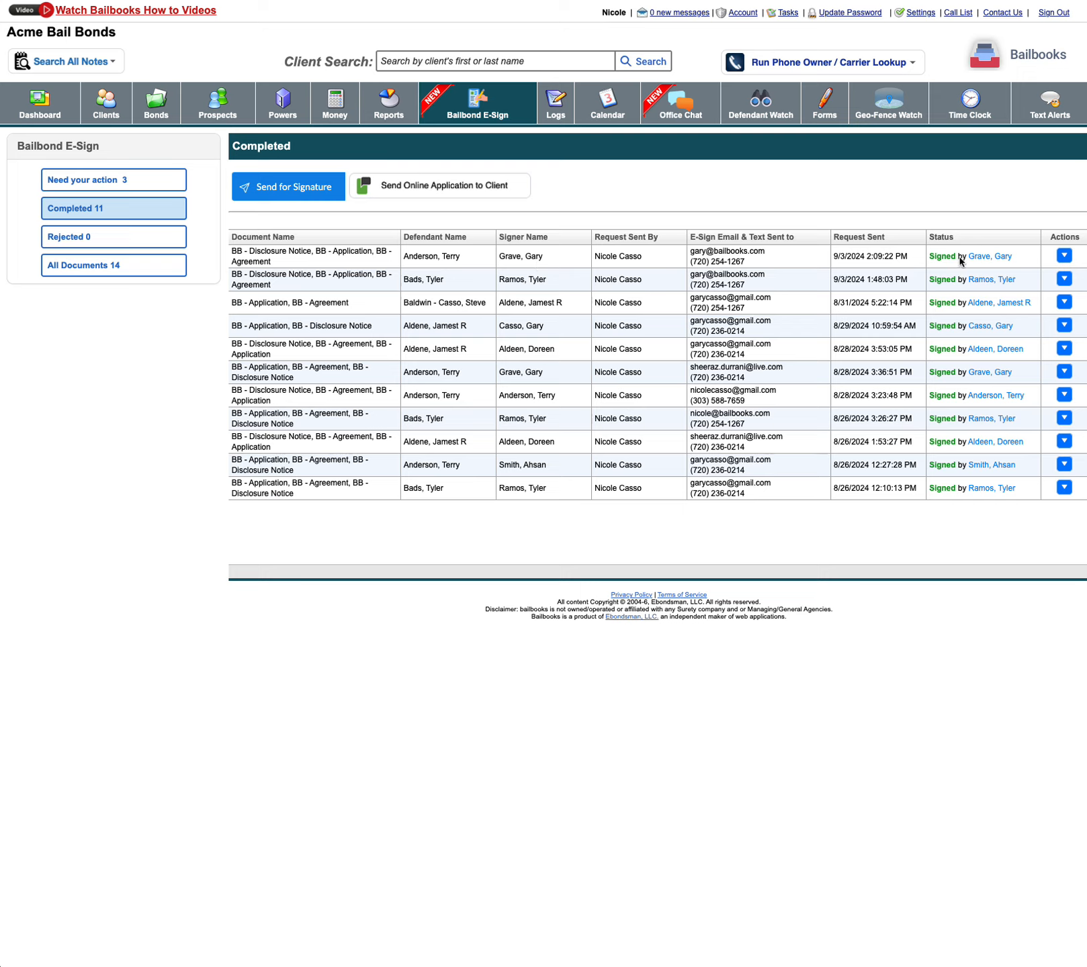
pyautogui.click(1064, 256)
pyautogui.click(974, 277)
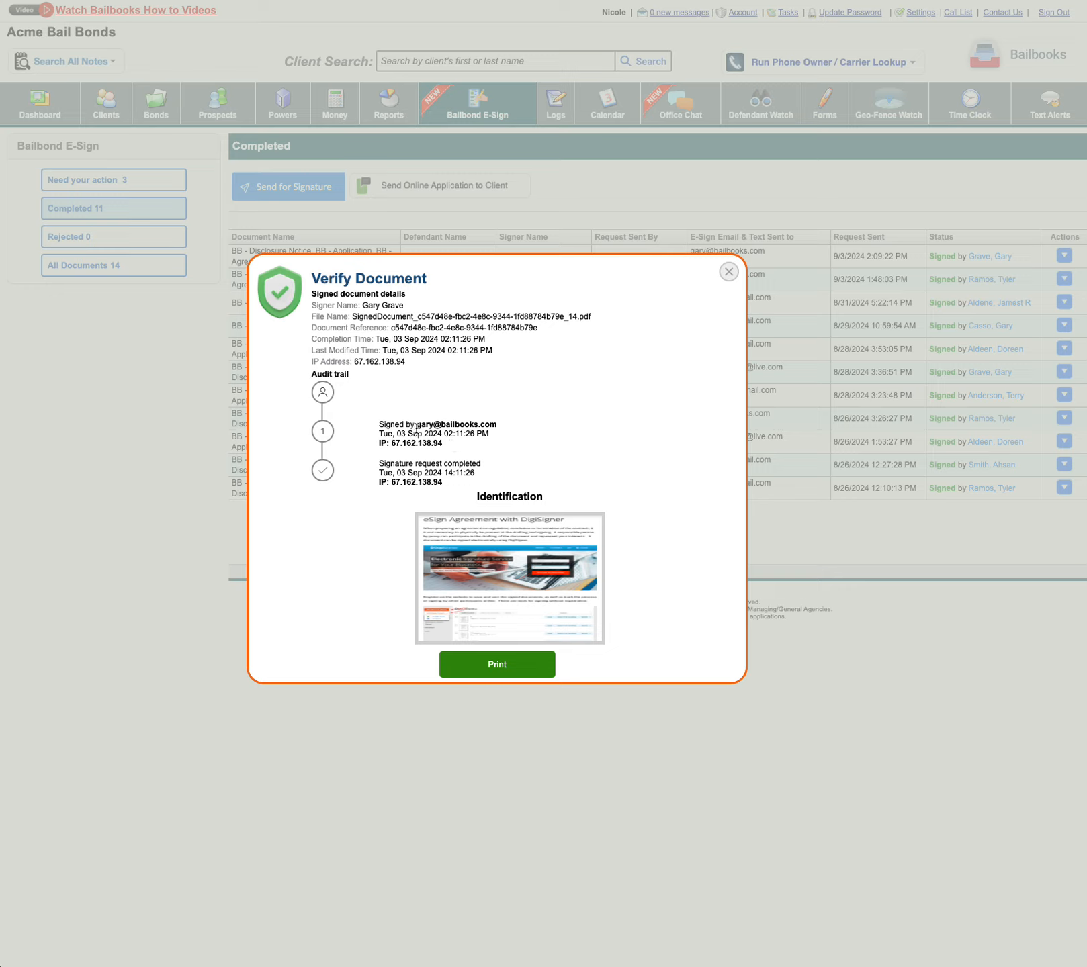
pyautogui.moveTo(402, 444); pyautogui.dragTo(448, 449)
pyautogui.moveTo(390, 482); pyautogui.dragTo(425, 479)
pyautogui.click(441, 434)
pyautogui.click(728, 273)
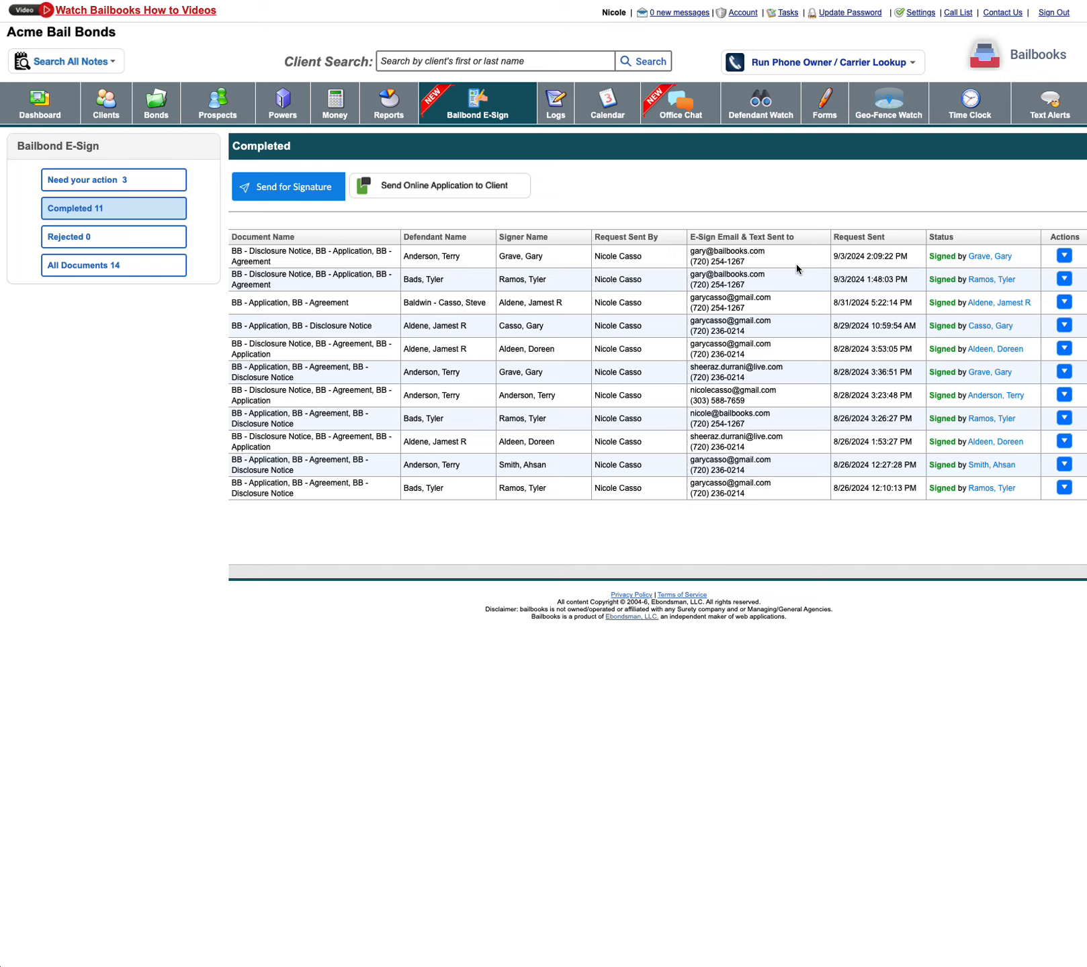
# - View the most recent completed request's signed document without audit trail, and look through the all, pending and completed request lists
pyautogui.click(1063, 255)
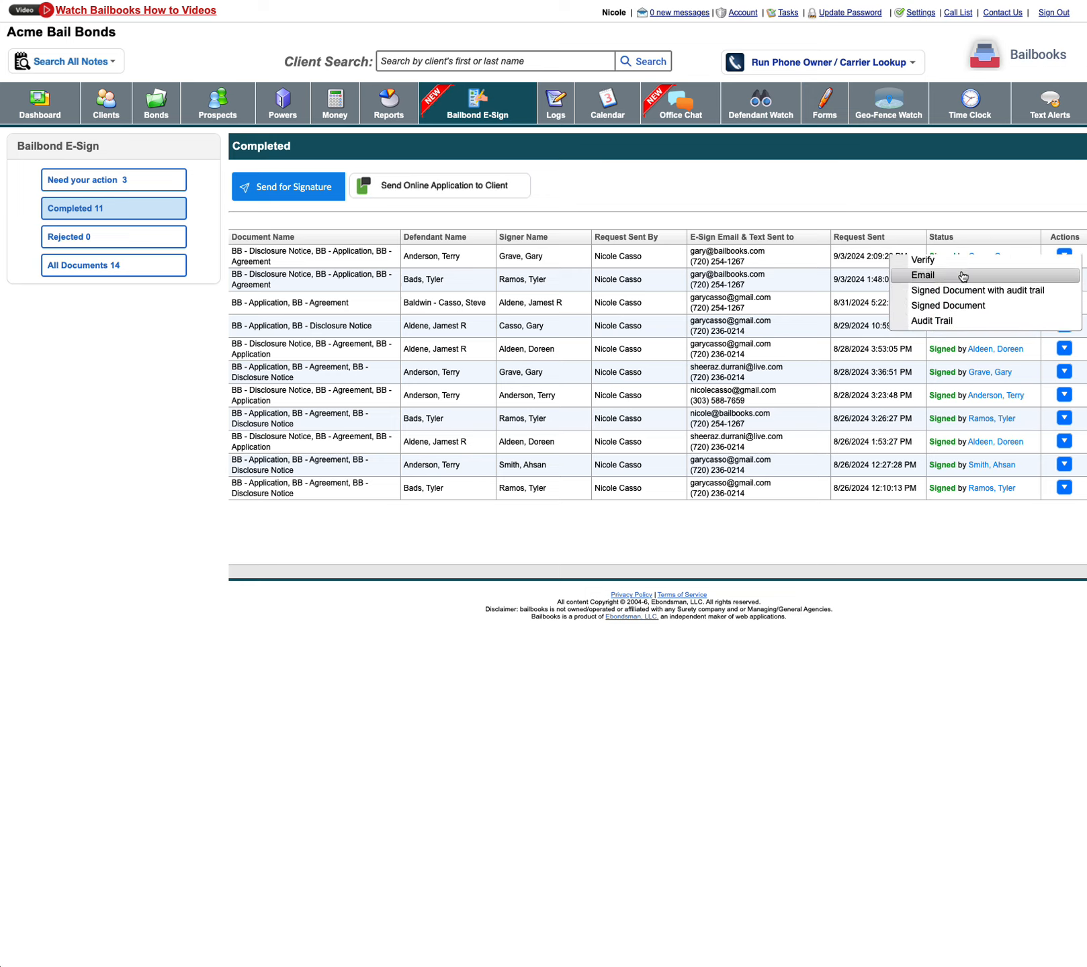
pyautogui.click(938, 312)
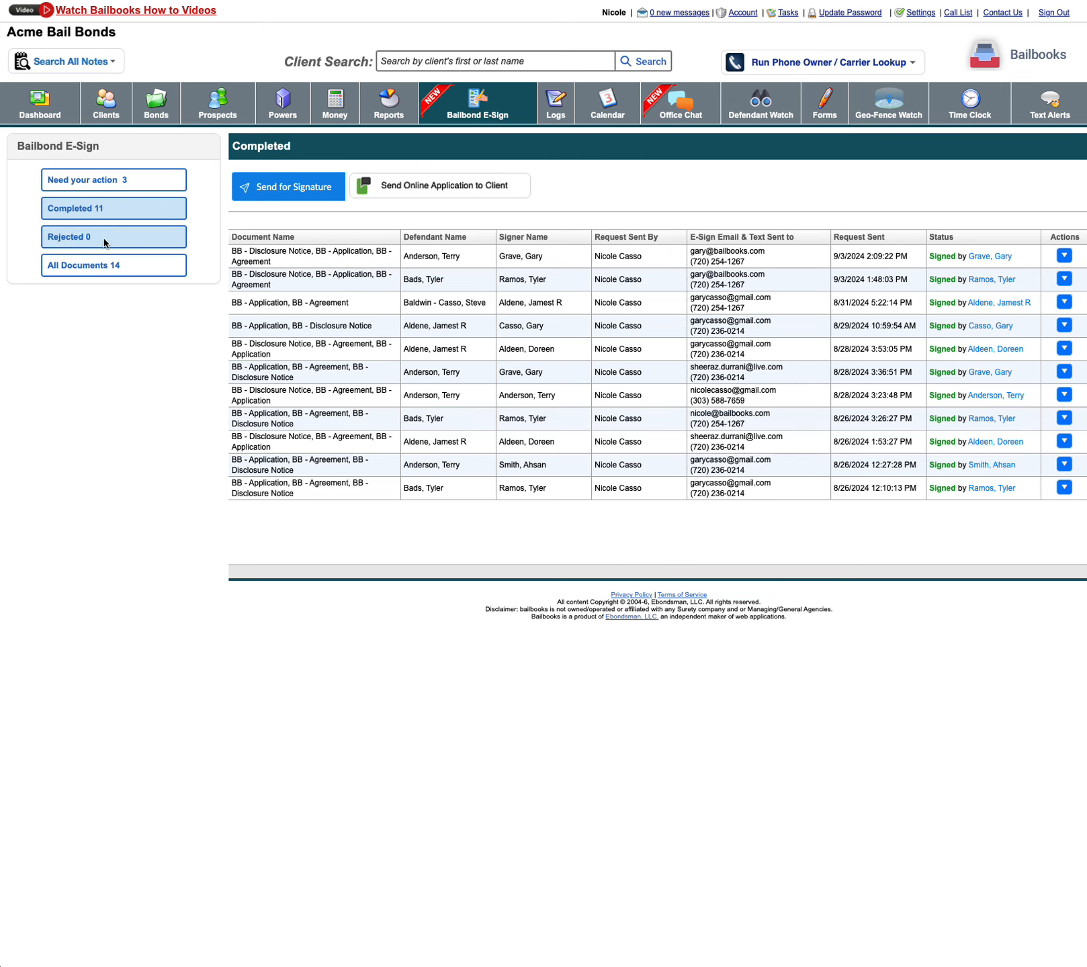
pyautogui.click(96, 269)
pyautogui.click(99, 190)
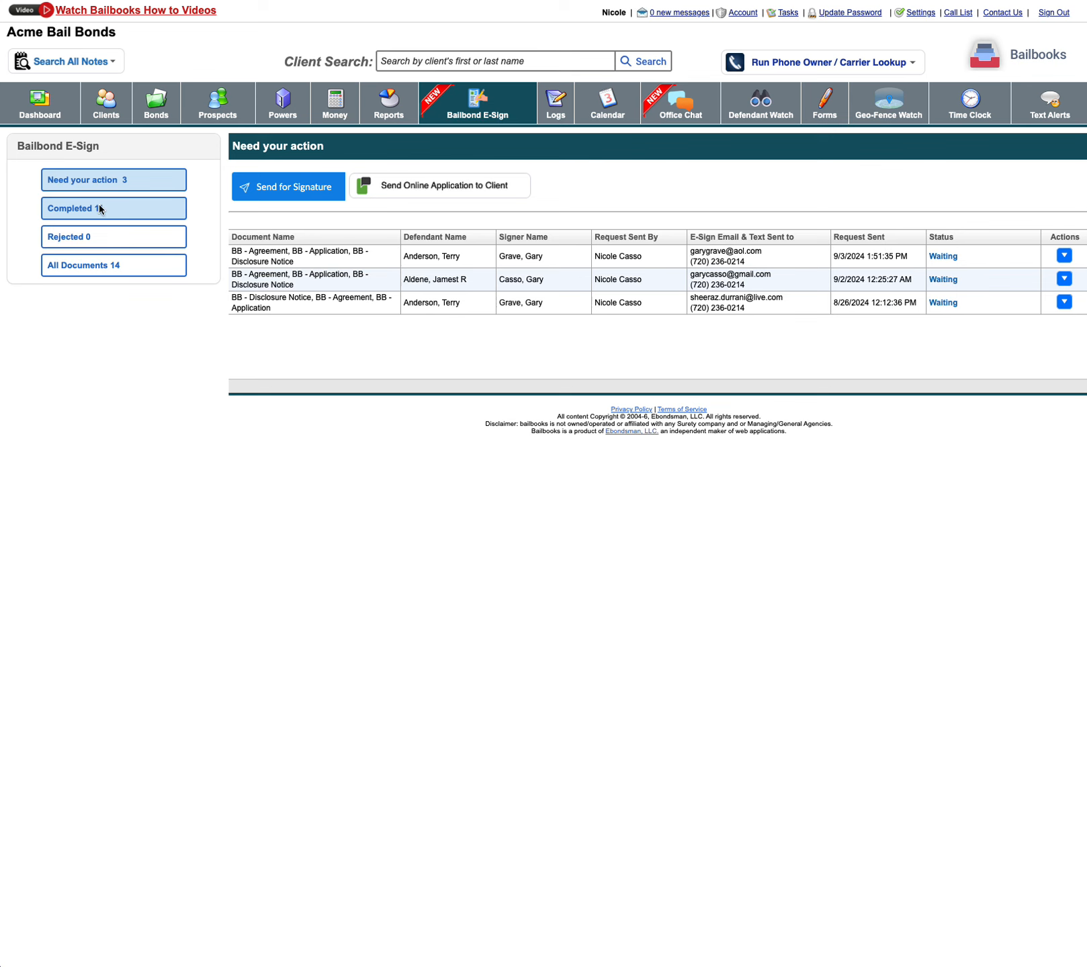
pyautogui.click(108, 211)
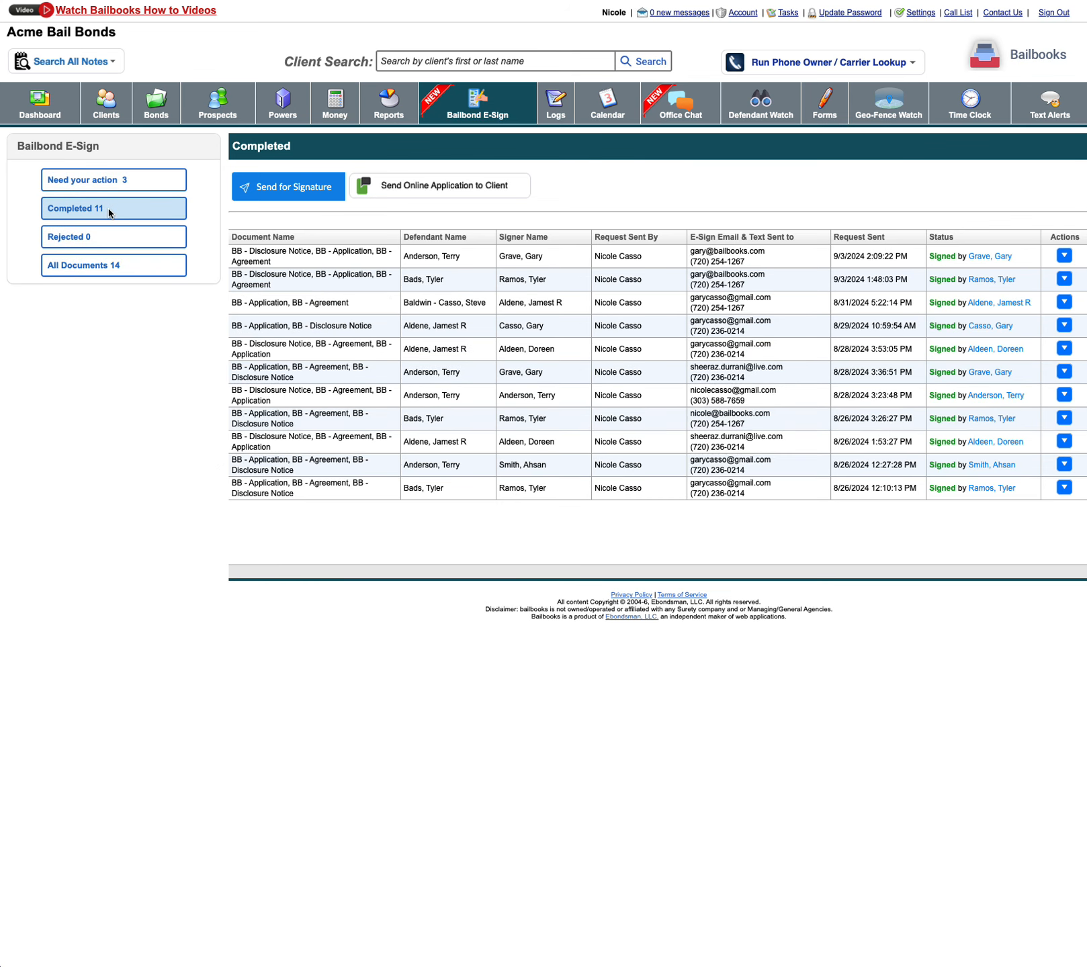